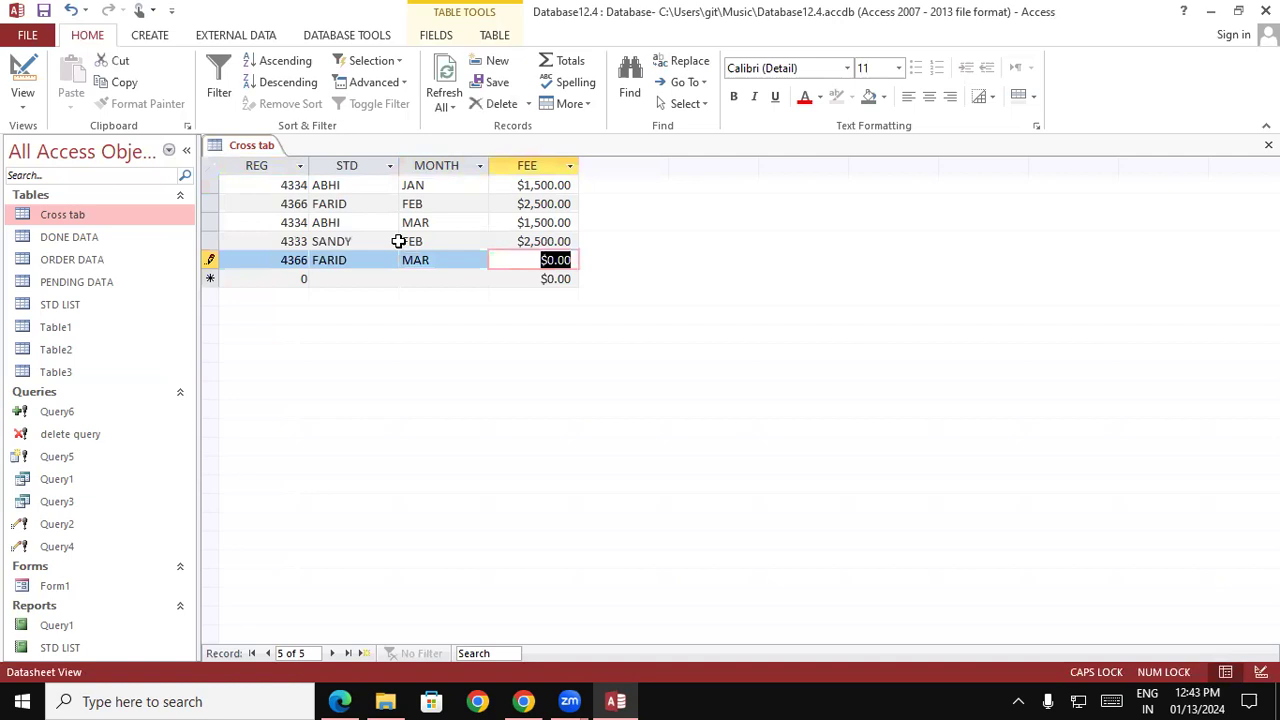
Enter a fee of 1000 for the fifth record and add a new student's MAY record with a fee of 3500.
type("1000")
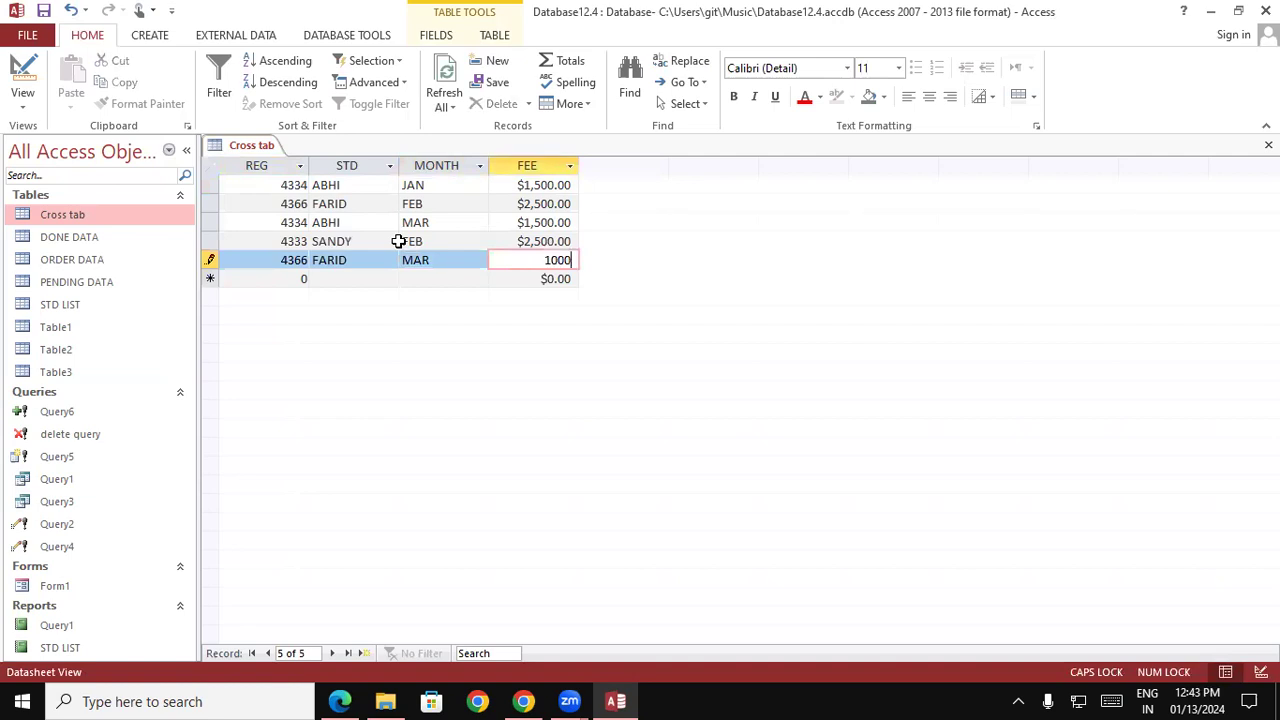
key("Return")
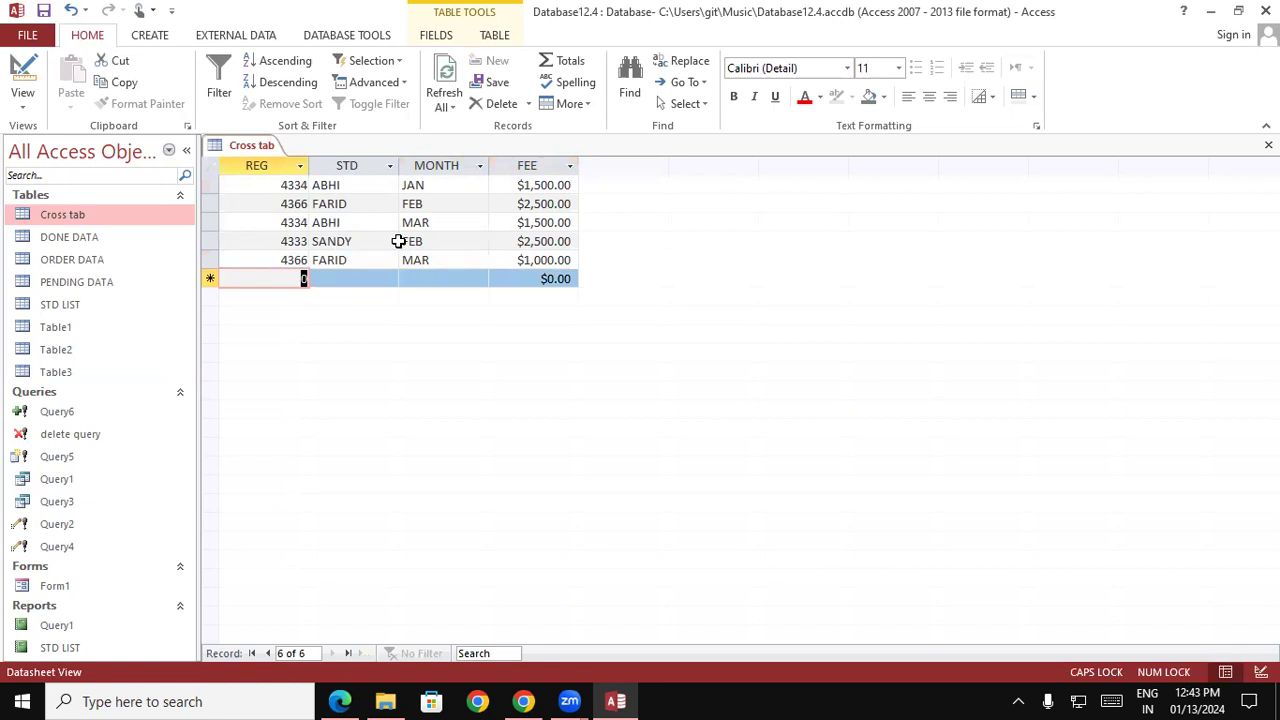
type("4312")
key("Return")
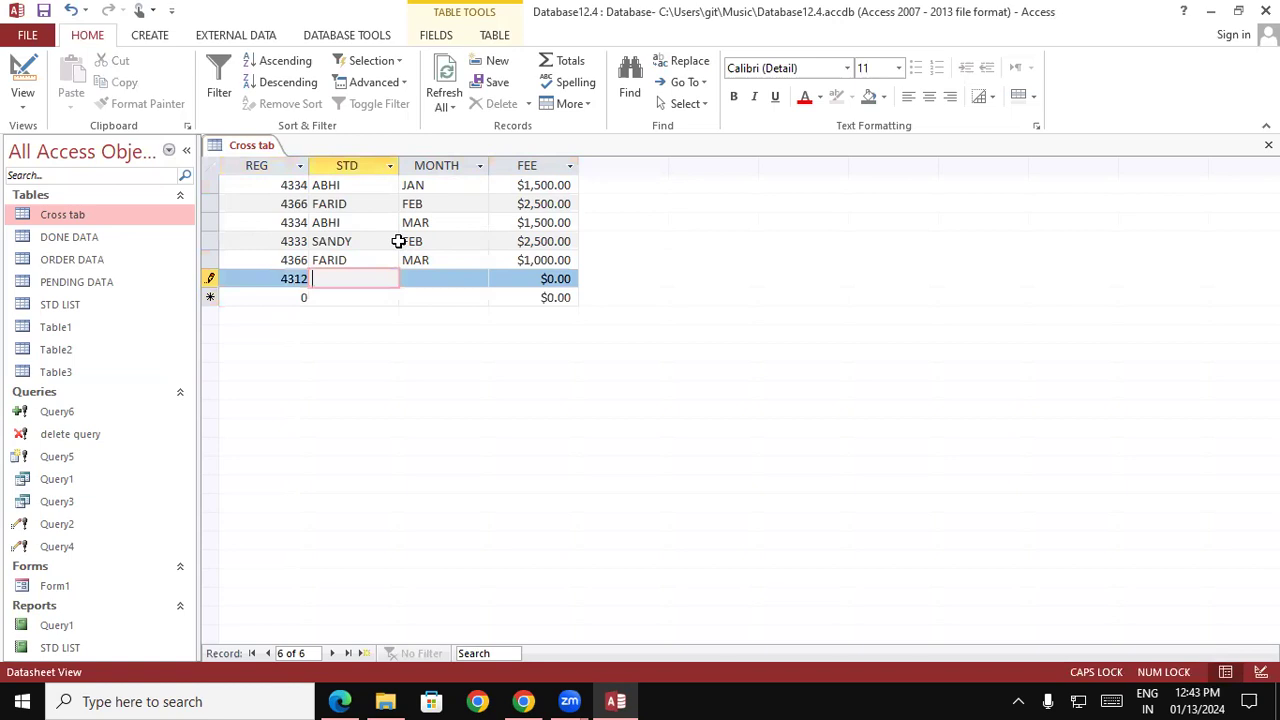
type("ADITYA")
key("Return")
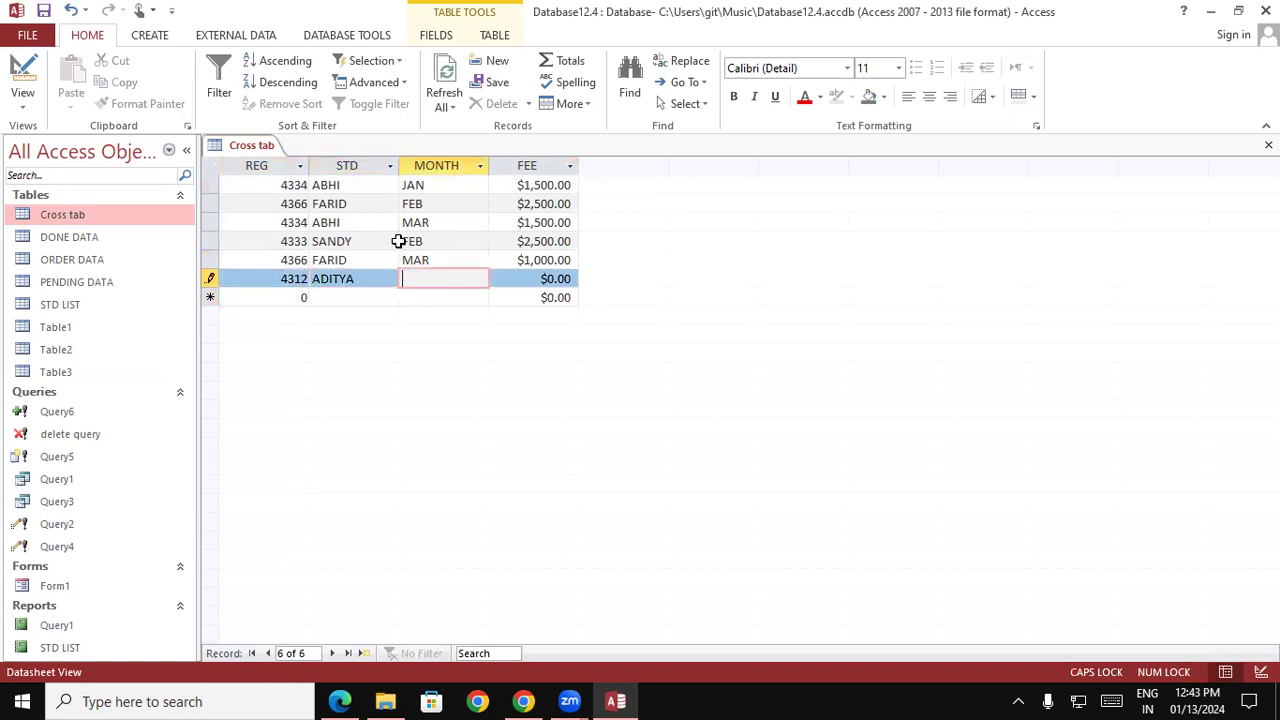
type("MAY")
key("Return")
type("3500")
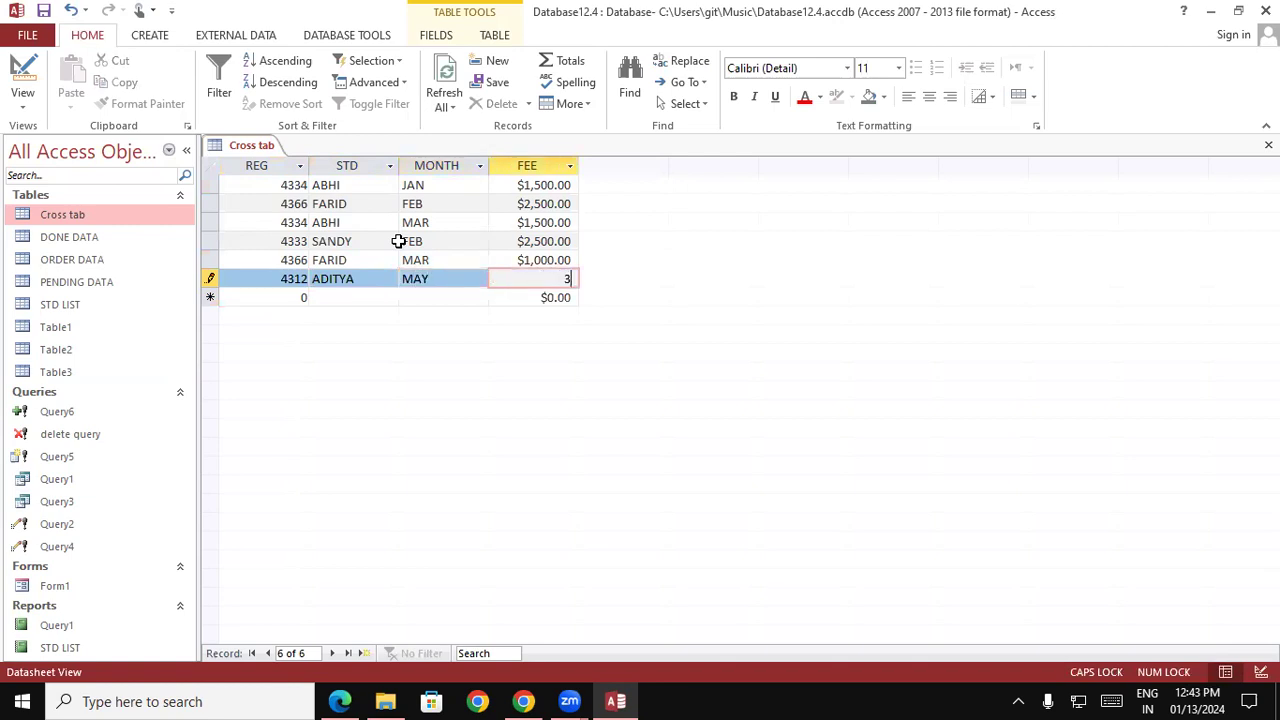
key("Return")
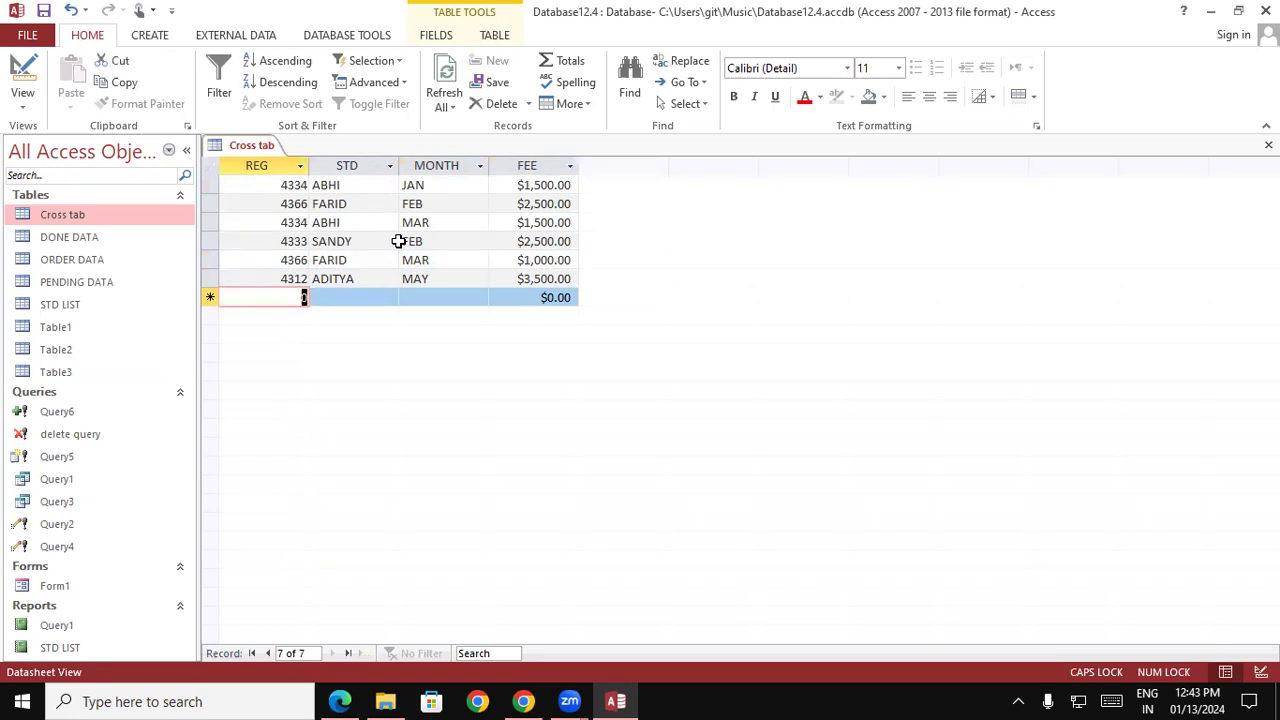
Add an APR record for the same student with the same registration number and a fee of 500.
type("4312A")
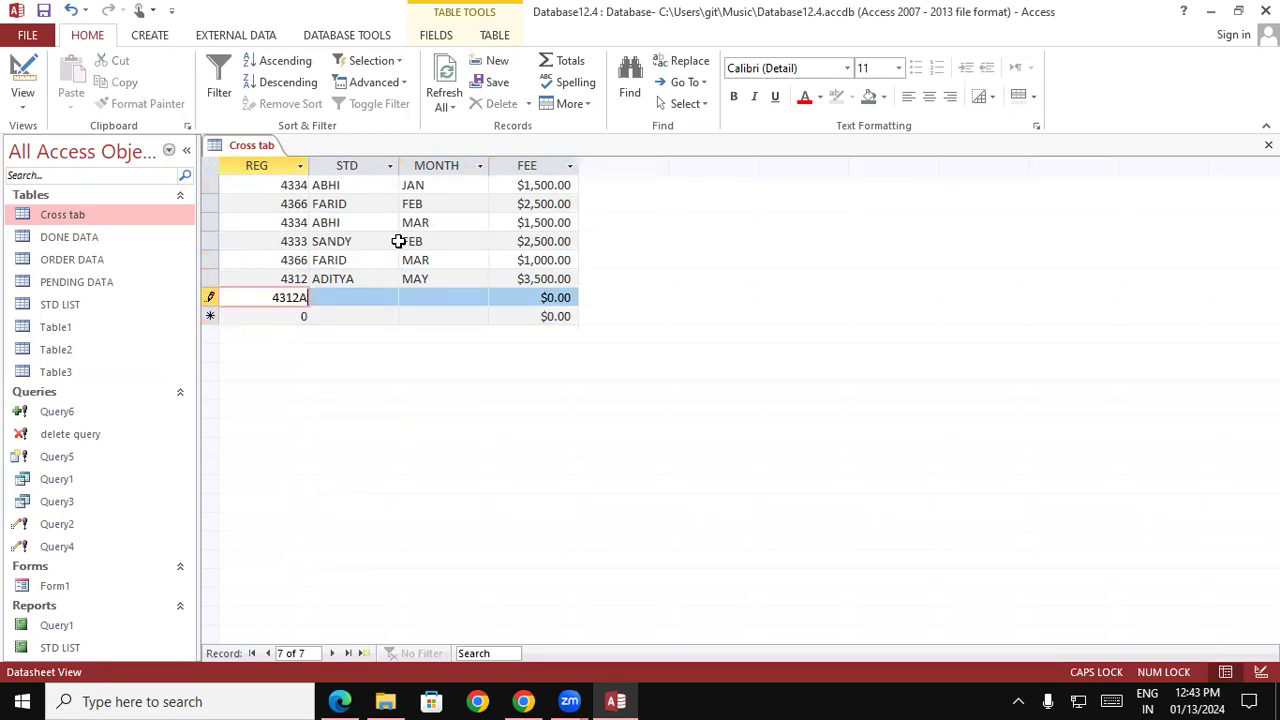
key("BackSpace")
key("Tab")
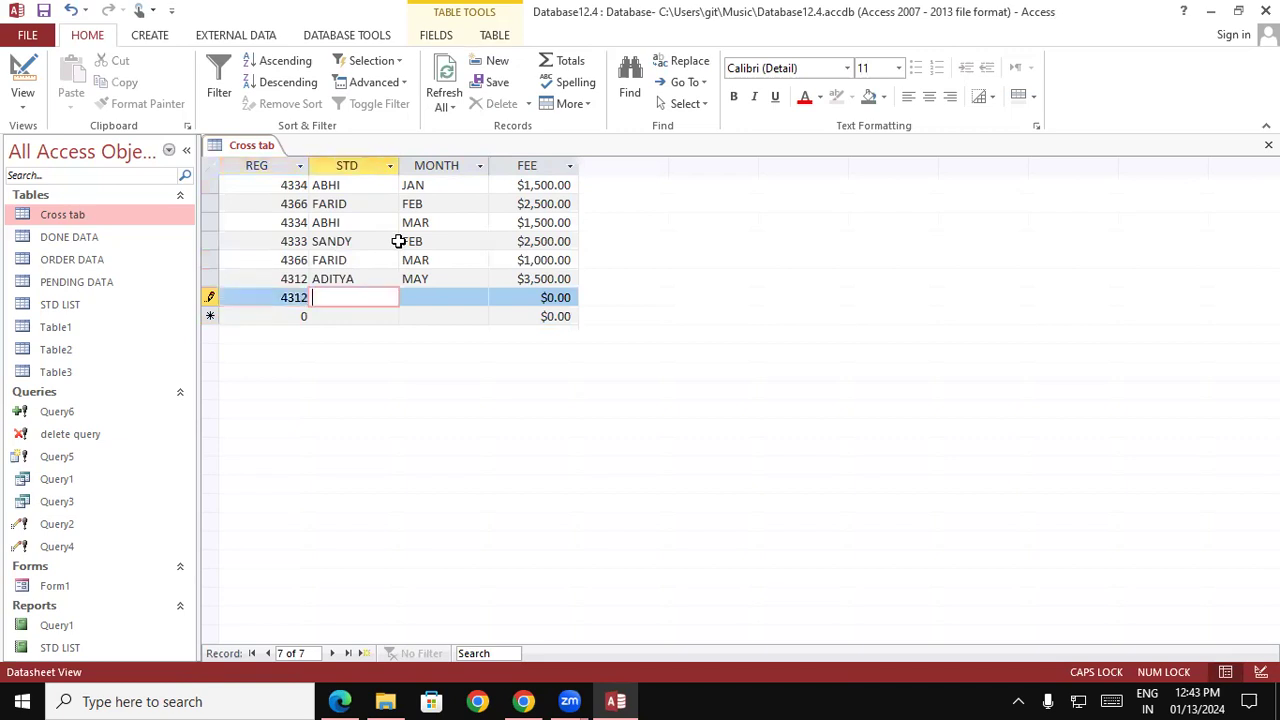
type("ADITYA")
key("Tab")
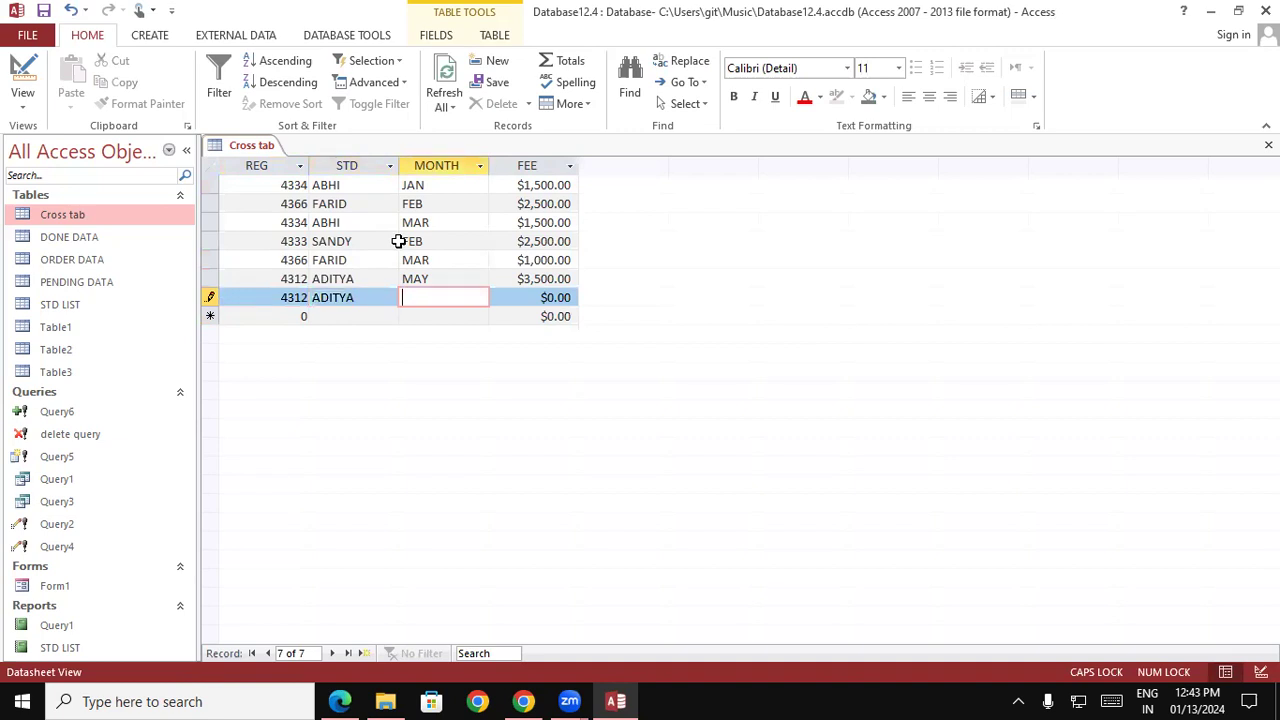
type("APR")
key("Tab")
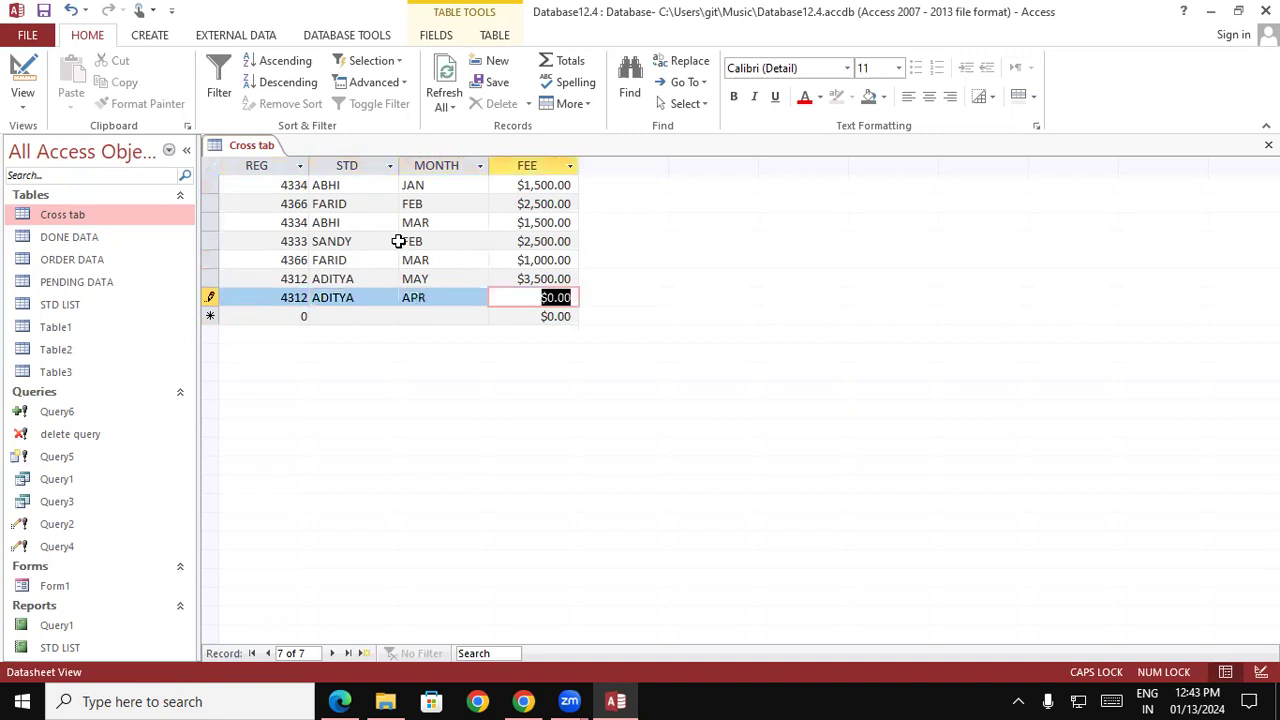
type("500")
key("Tab")
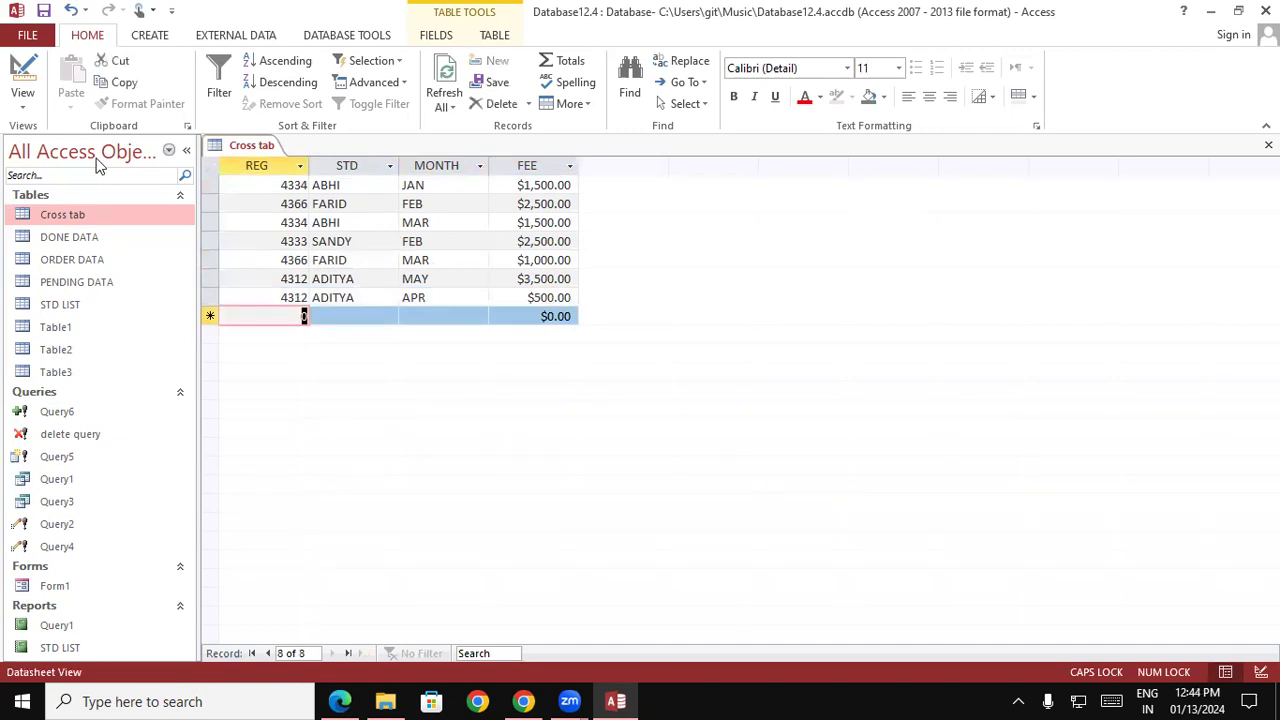
Save and close the Cross tab table.
right_click(250, 147)
left_click(265, 161)
right_click(240, 145)
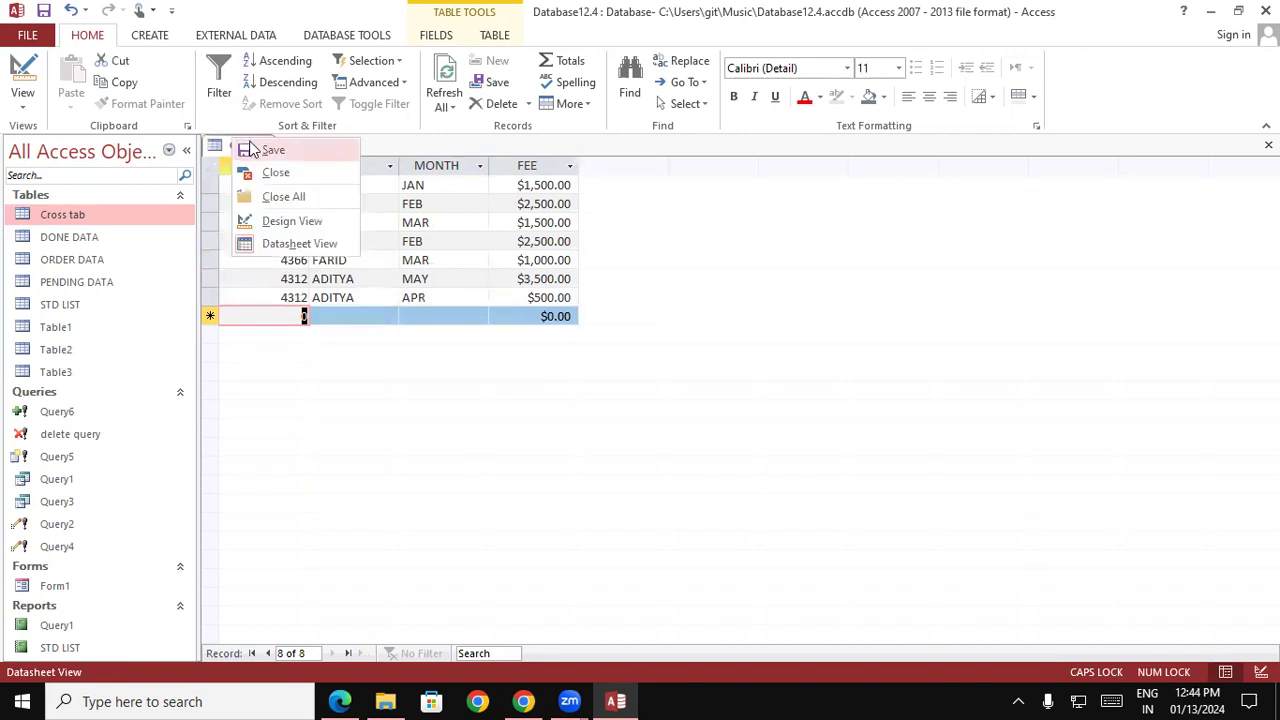
left_click(250, 148)
right_click(250, 148)
left_click(268, 172)
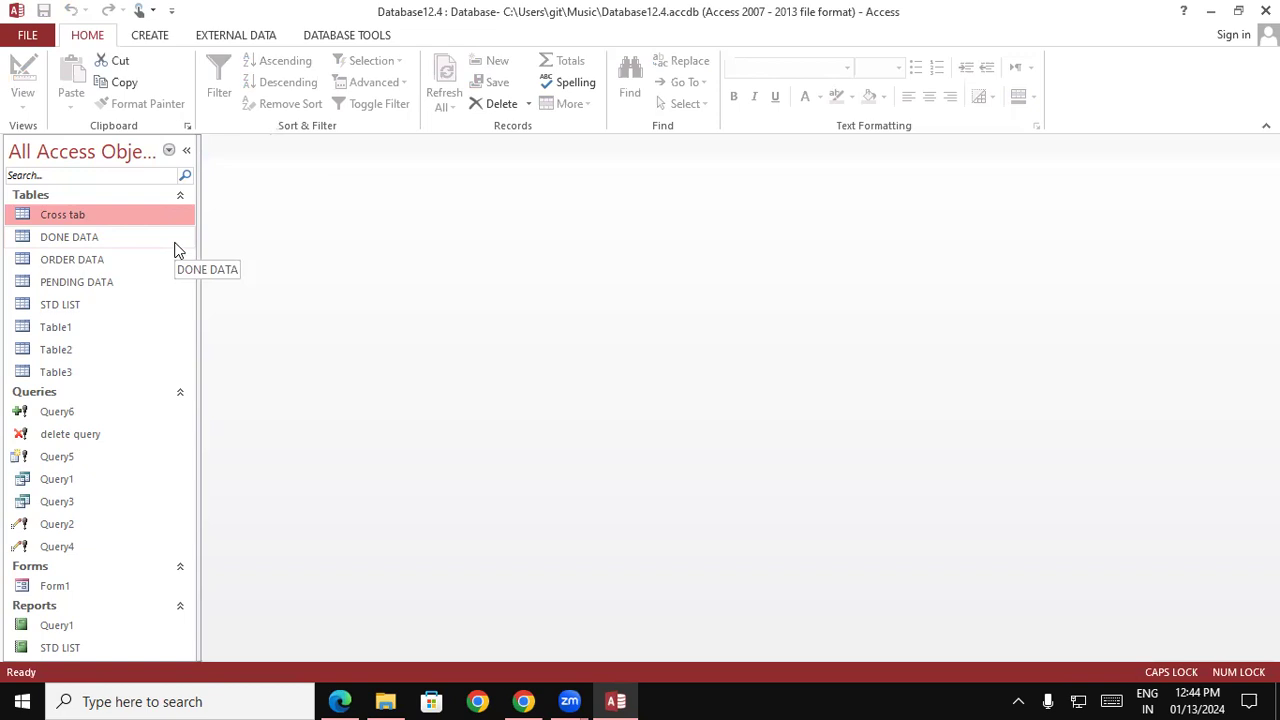
left_click(152, 38)
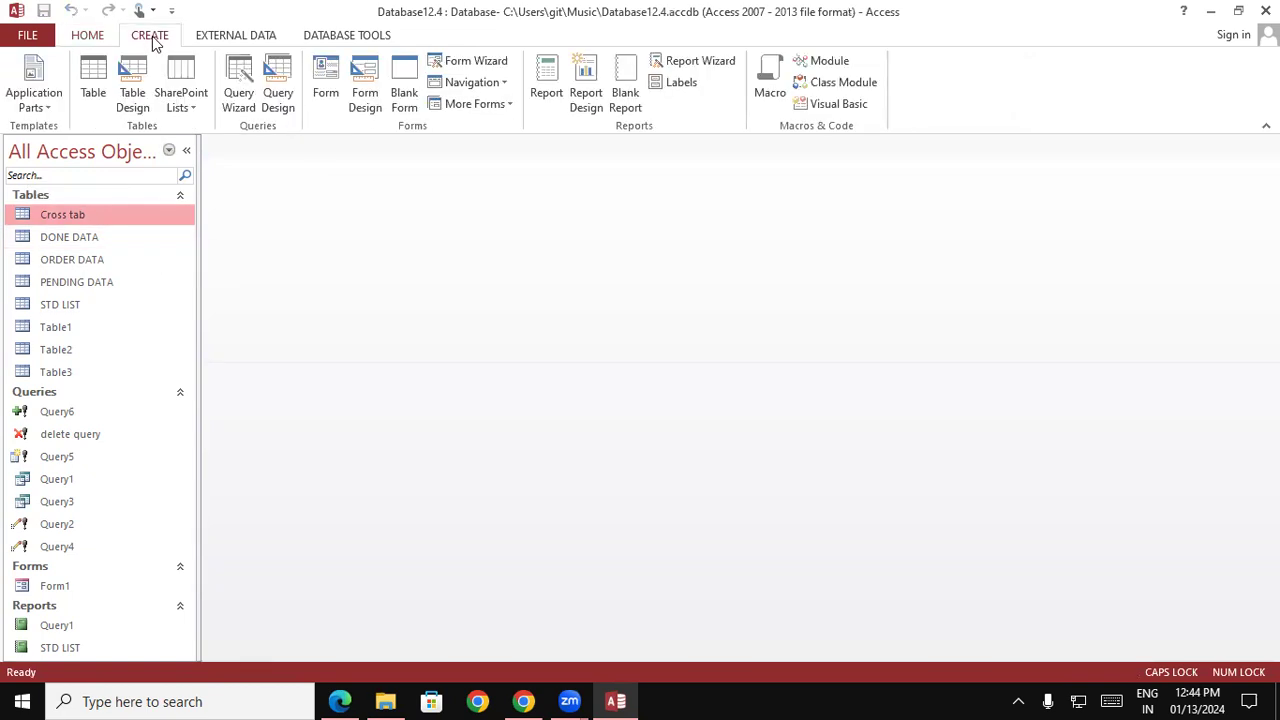
left_click(240, 82)
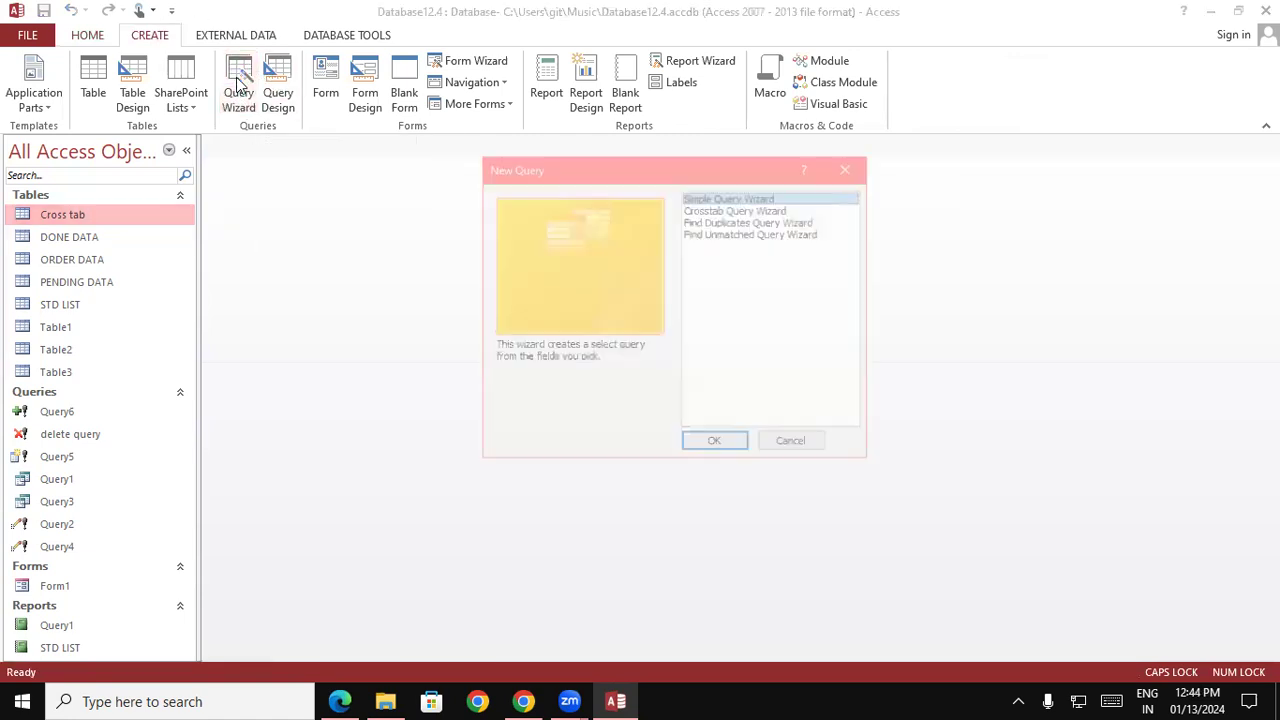
left_click(694, 209)
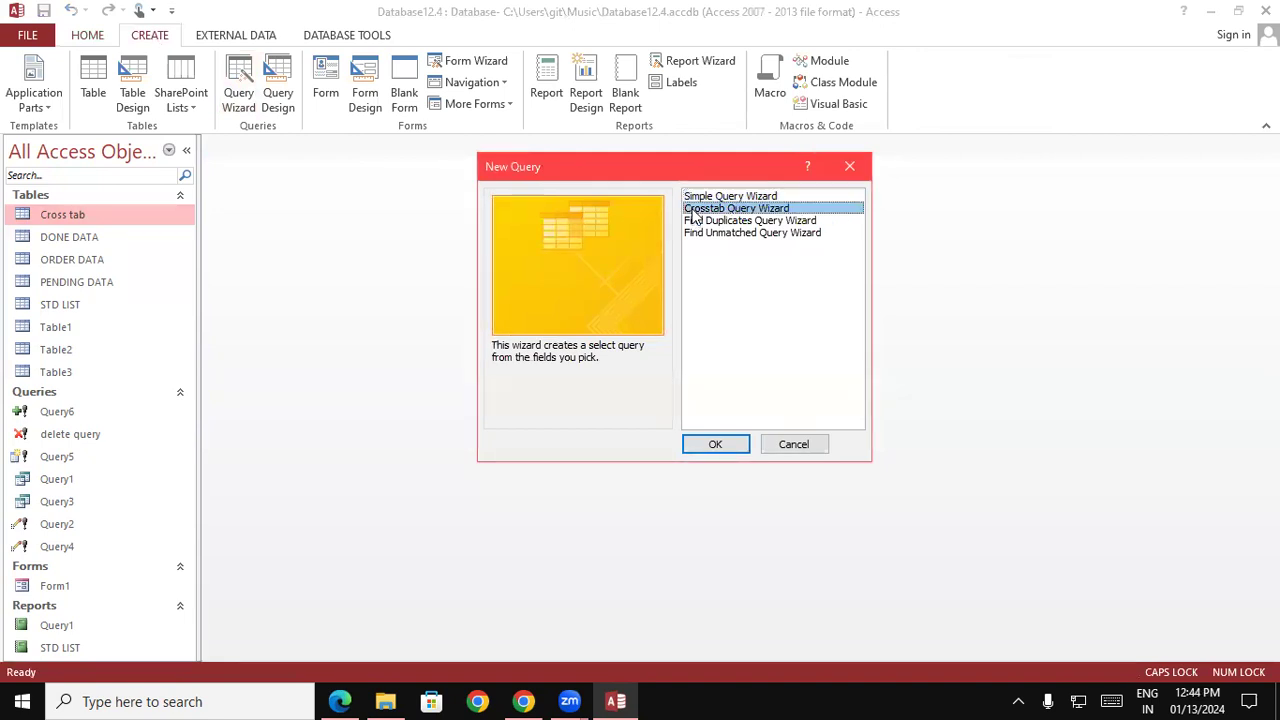
left_click(720, 442)
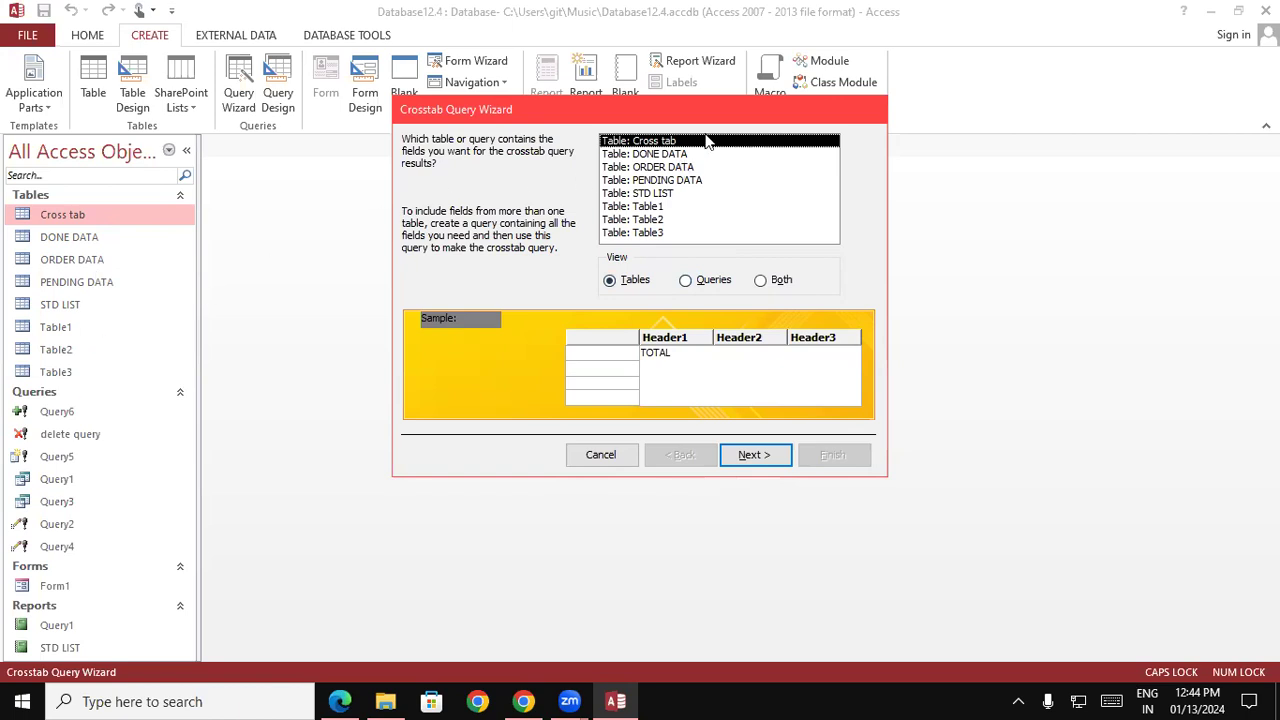
left_click(748, 454)
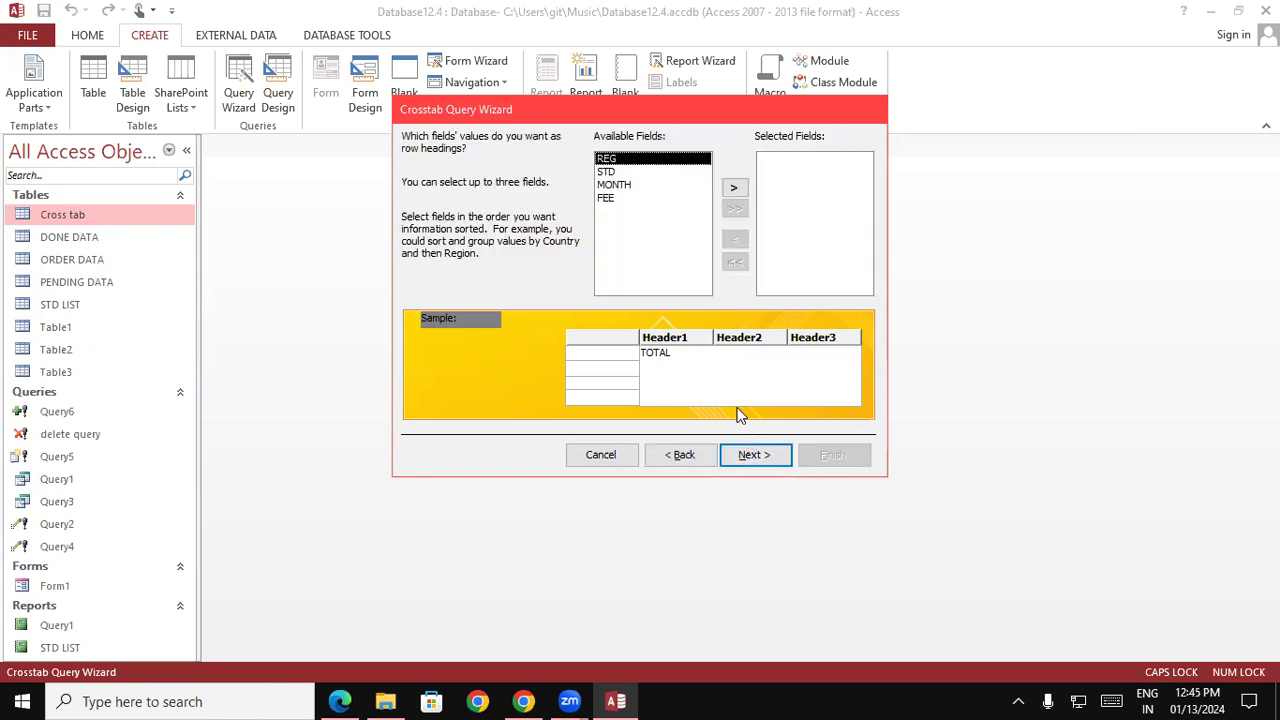
left_click(733, 187)
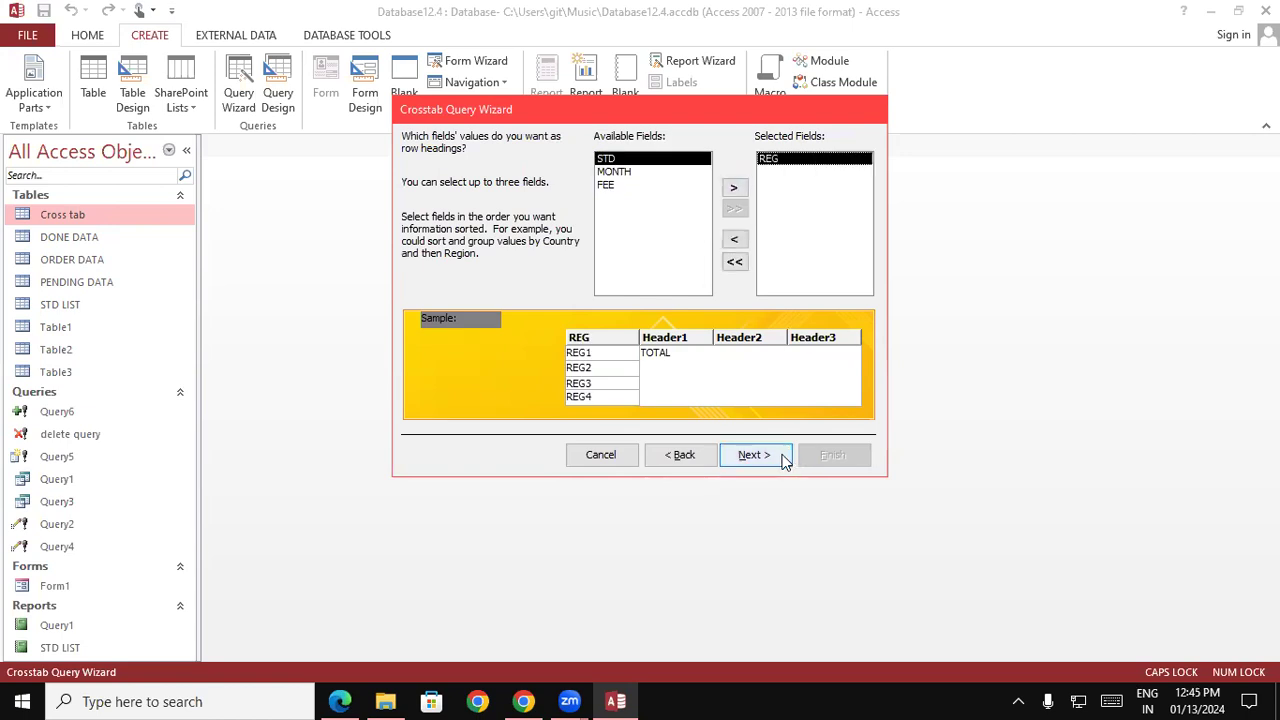
left_click(783, 457)
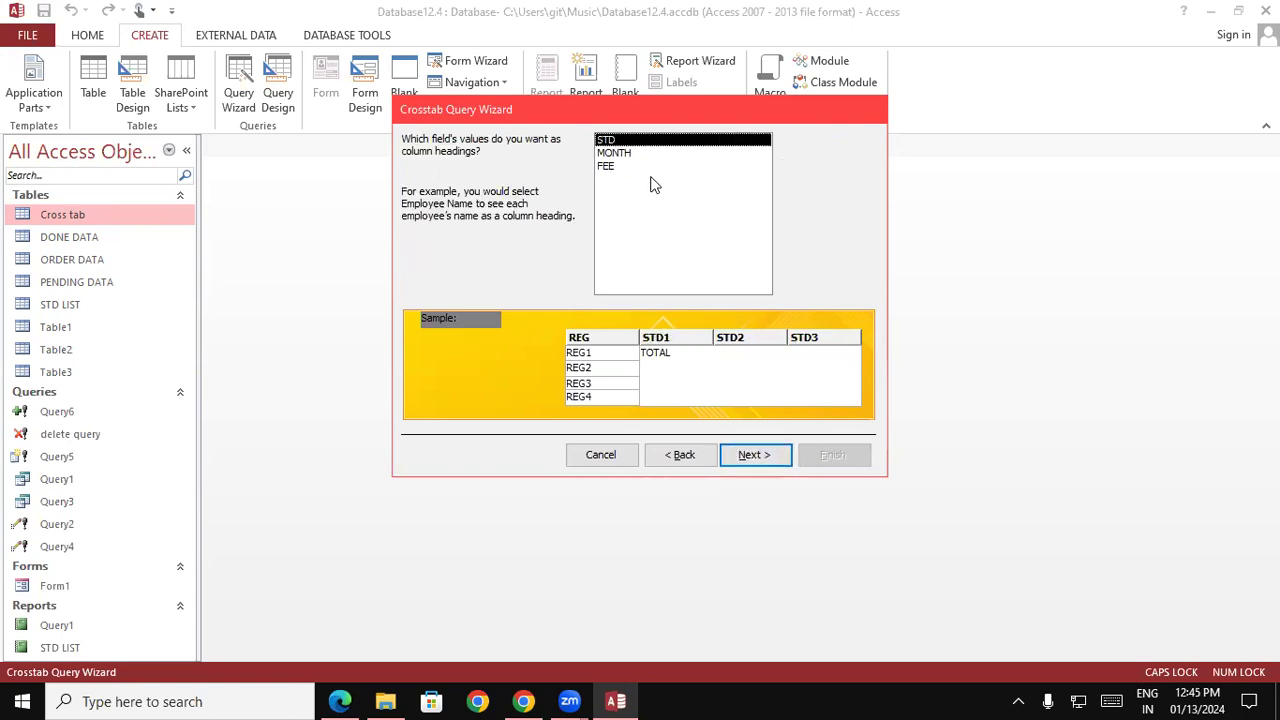
left_click(760, 456)
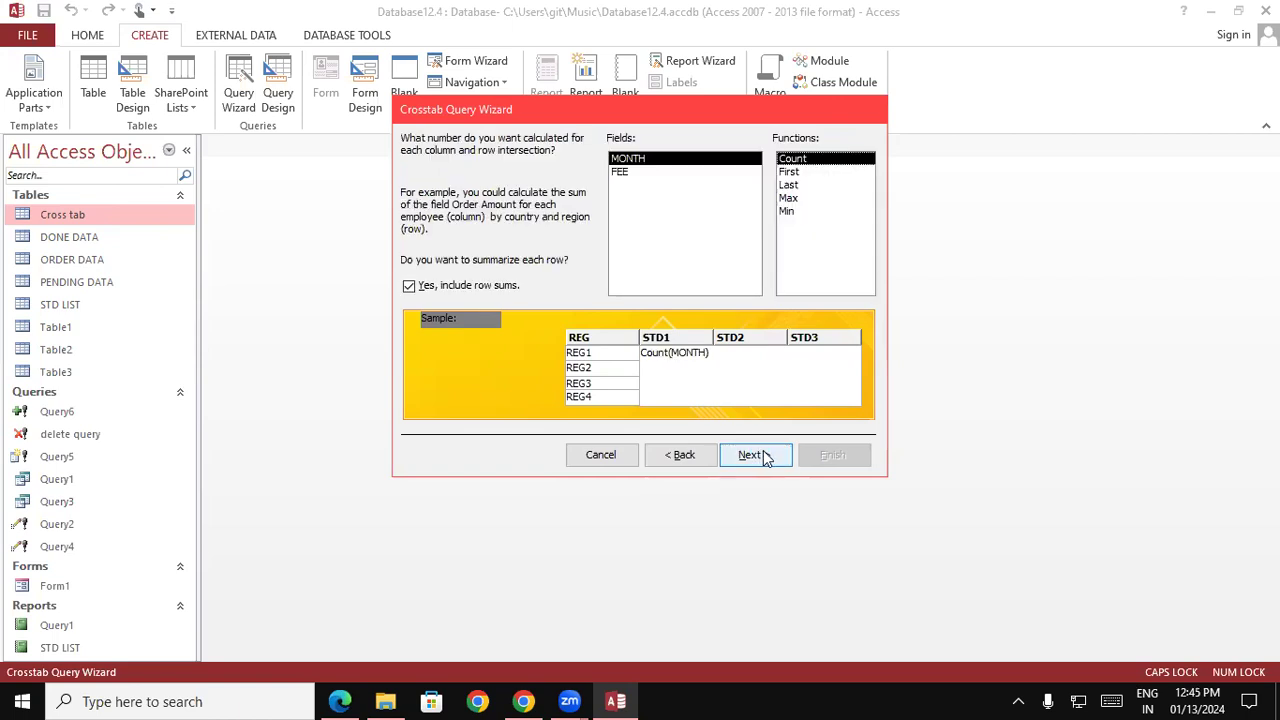
left_click(763, 455)
left_click(594, 458)
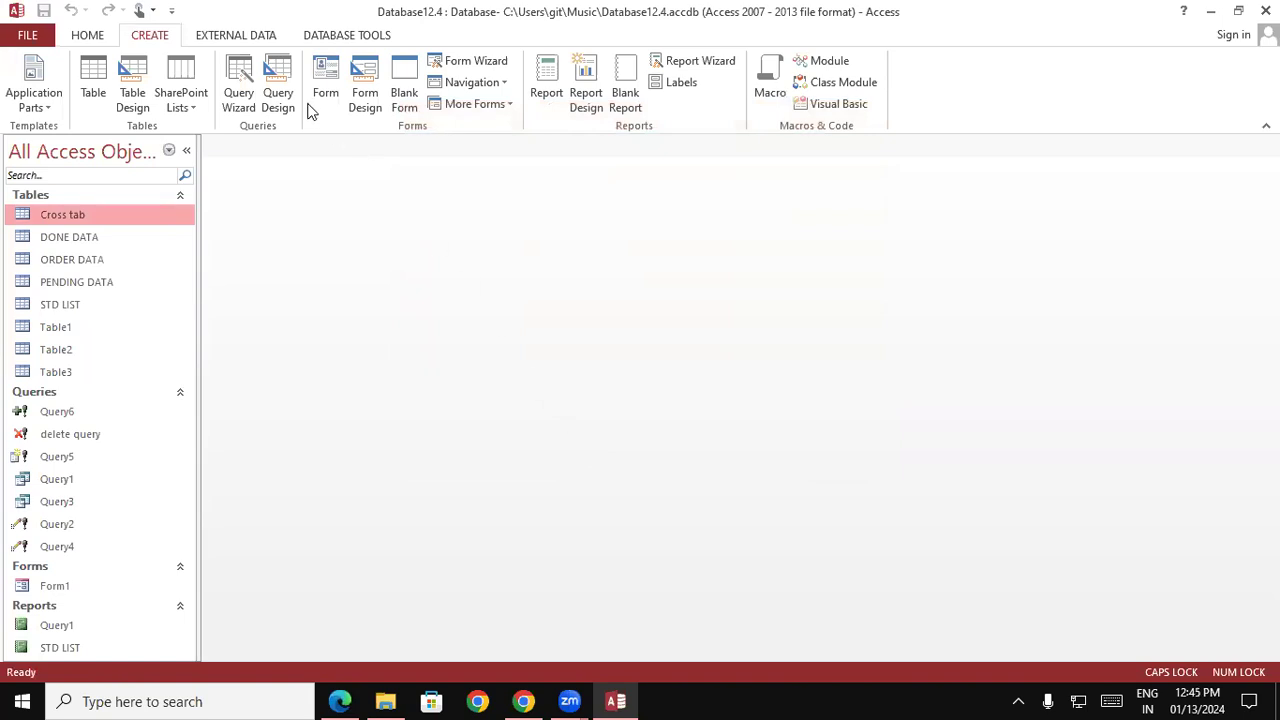
Start a crosstab query with the wizard, based on the Cross tab table, with REG as the row heading.
left_click(238, 88)
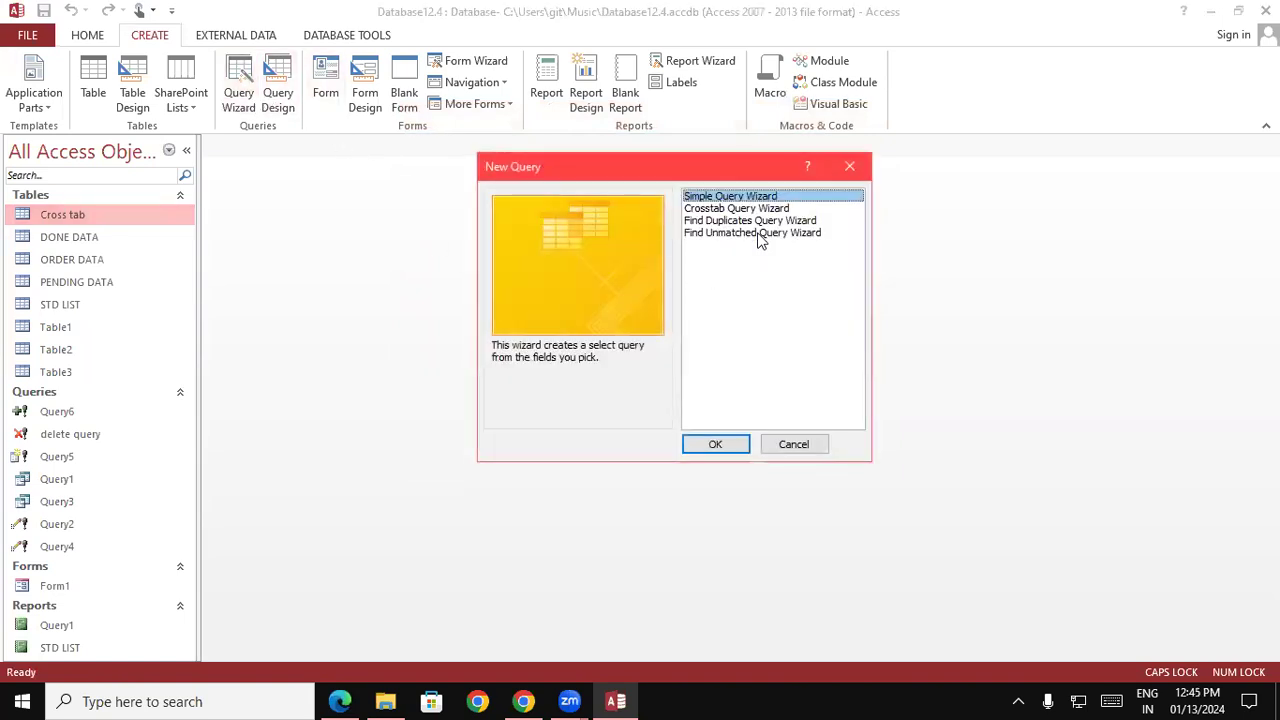
left_click(752, 208)
left_click(717, 443)
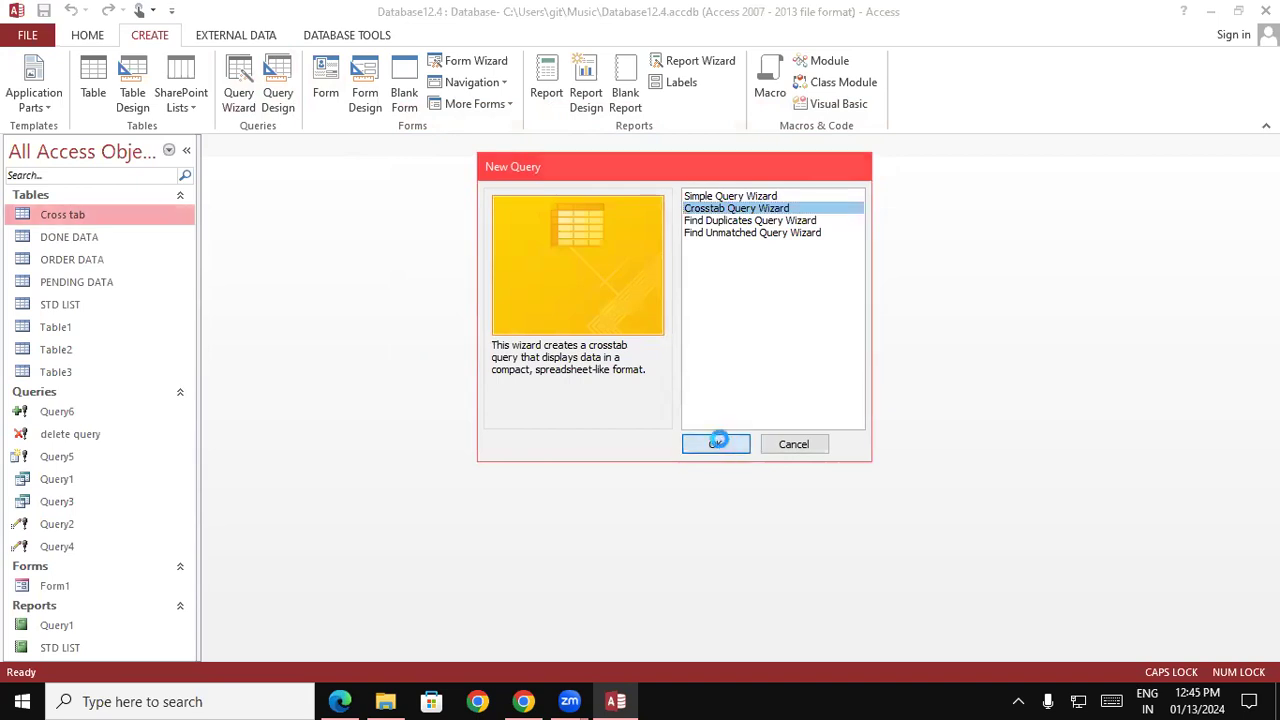
left_click(755, 455)
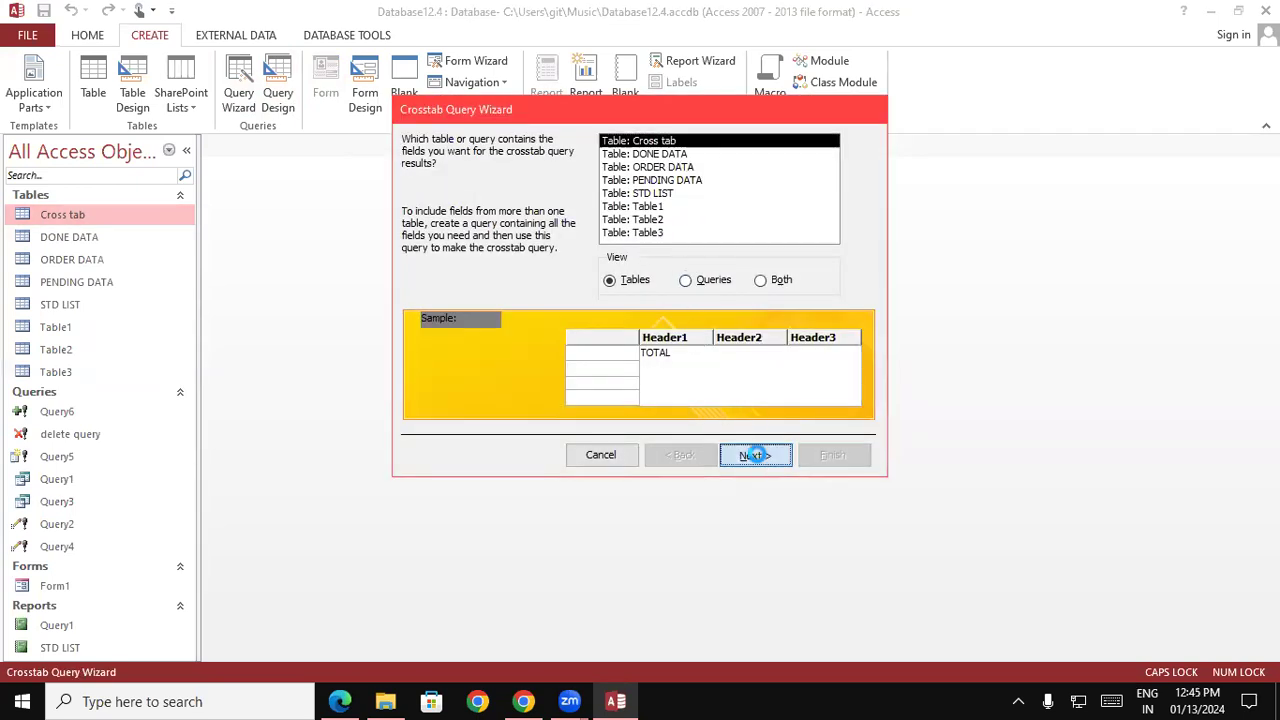
left_click(733, 188)
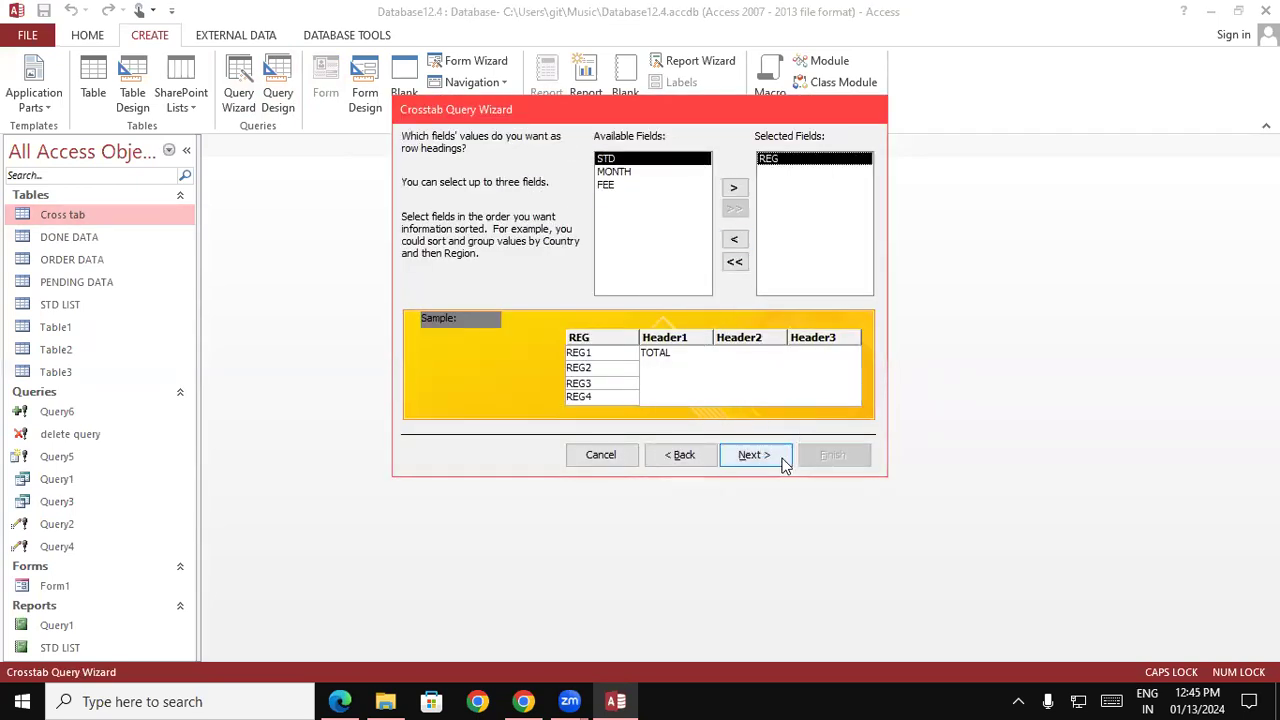
left_click(755, 455)
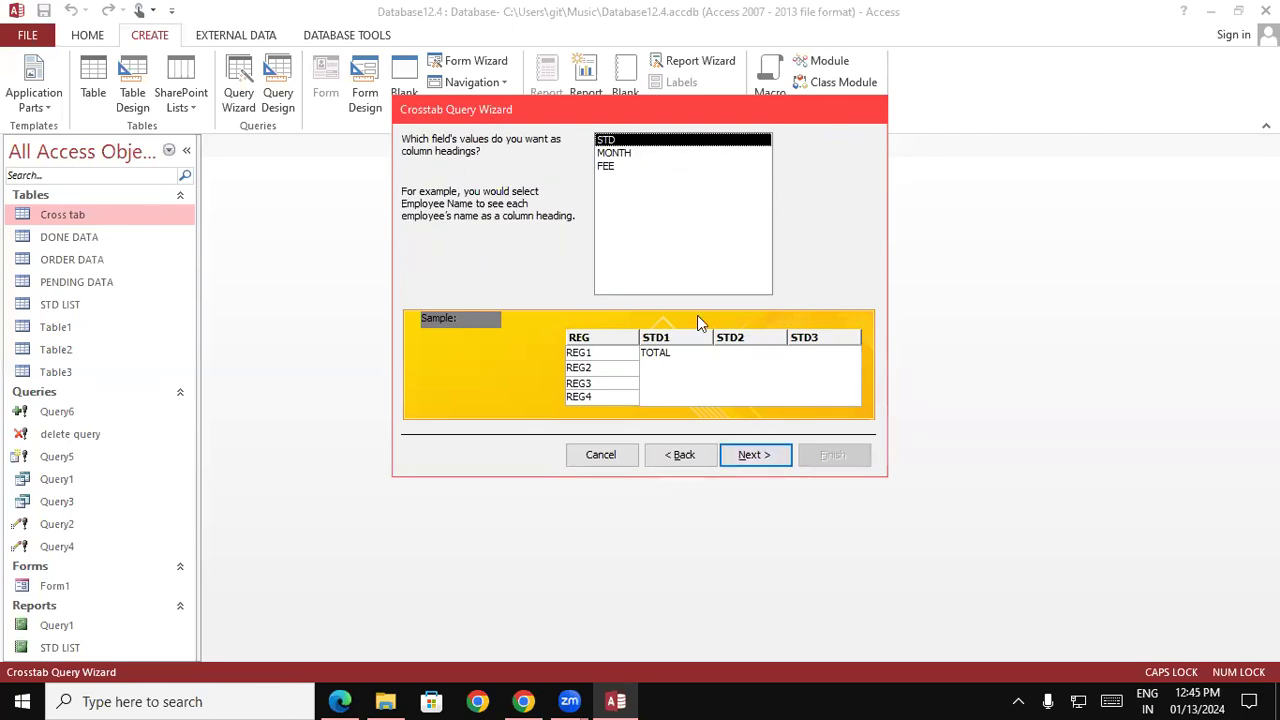
Use MONTH as the column heading and the Sum of FEE as the calculated value, and finish the crosstab query.
left_click(630, 155)
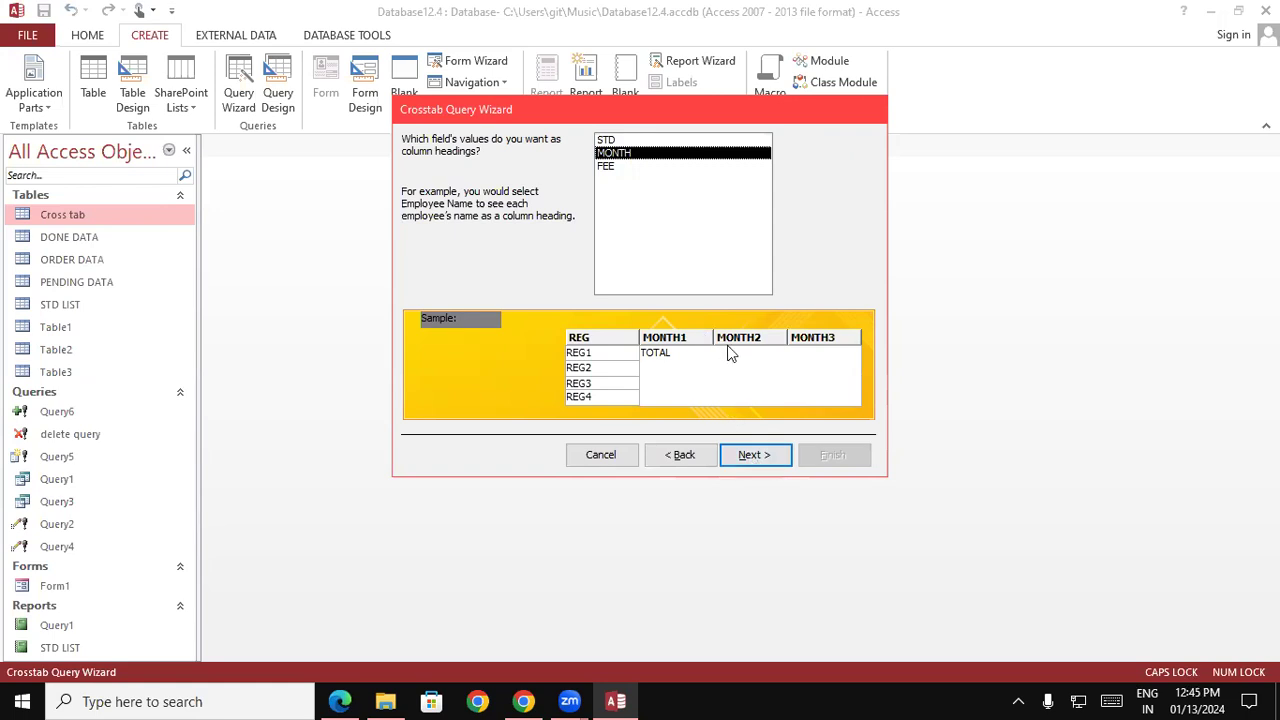
left_click(753, 454)
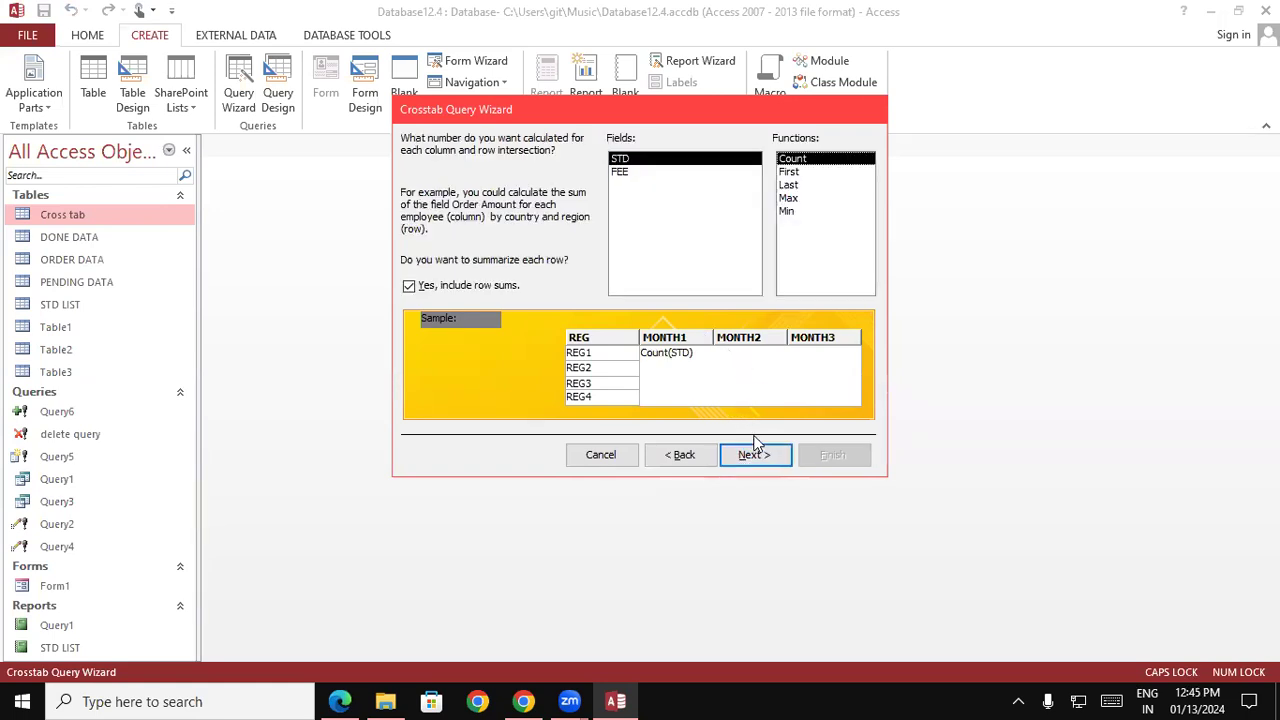
left_click(657, 172)
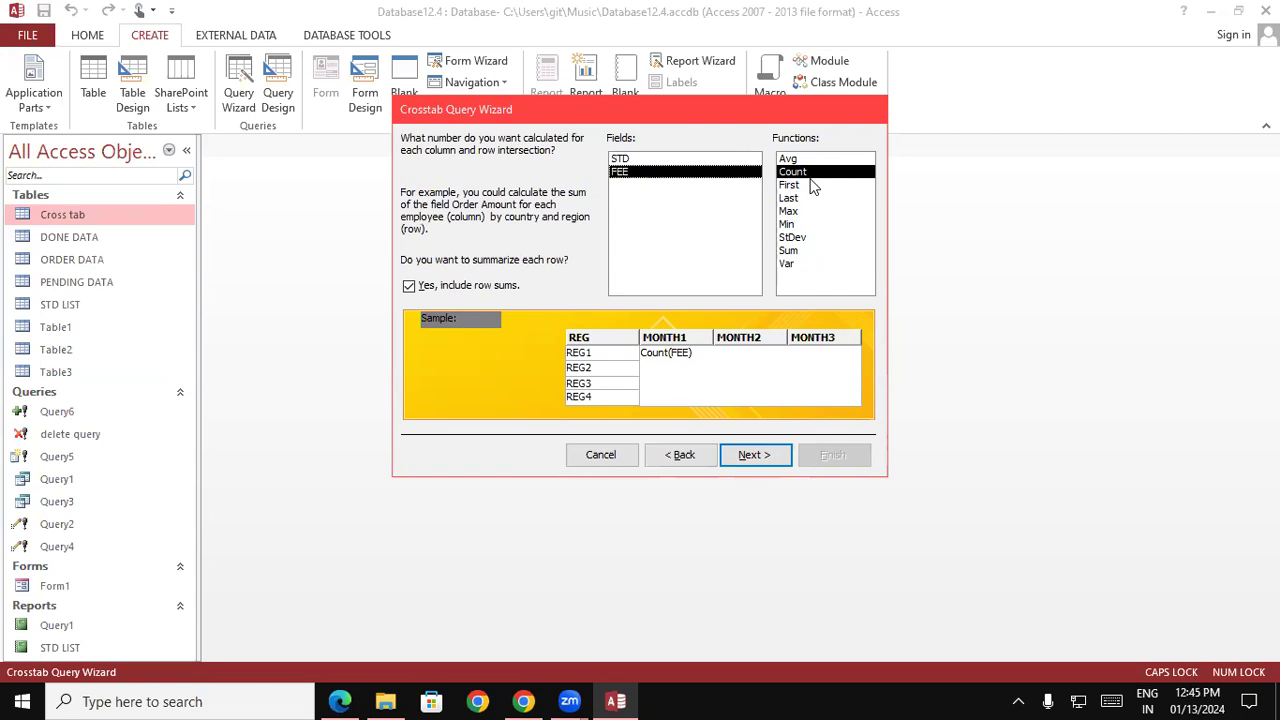
left_click(792, 251)
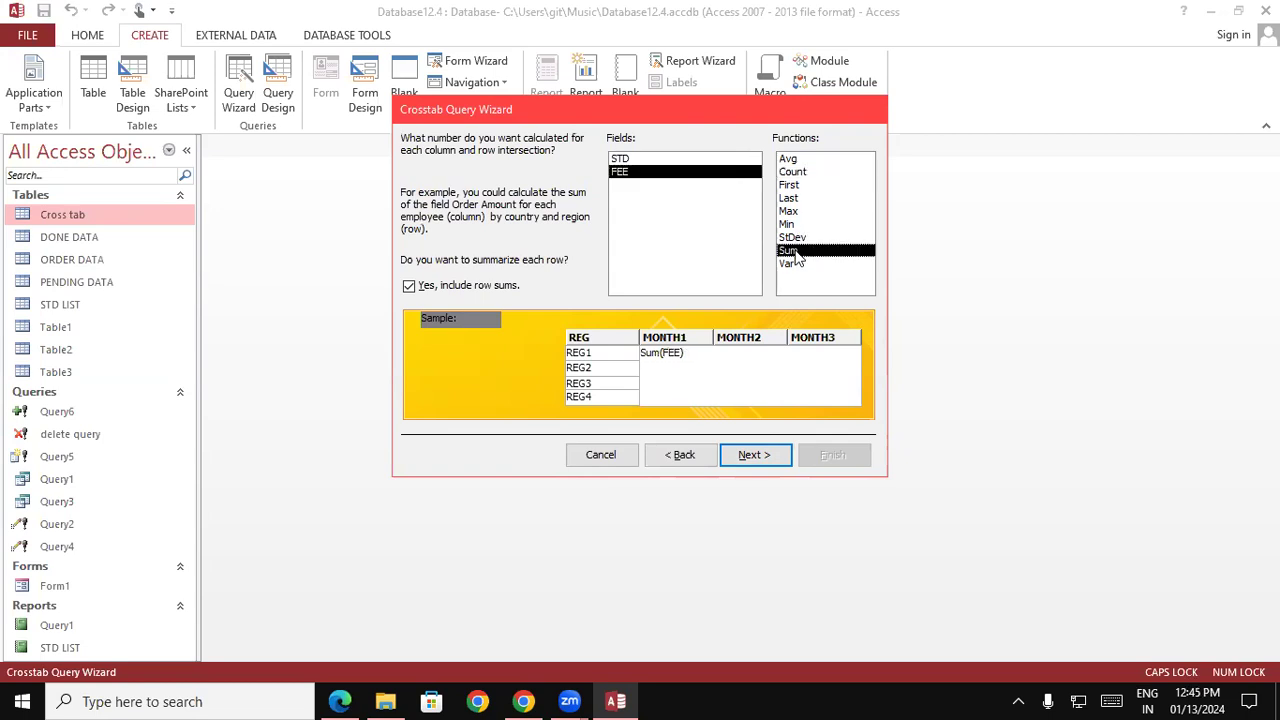
left_click(784, 458)
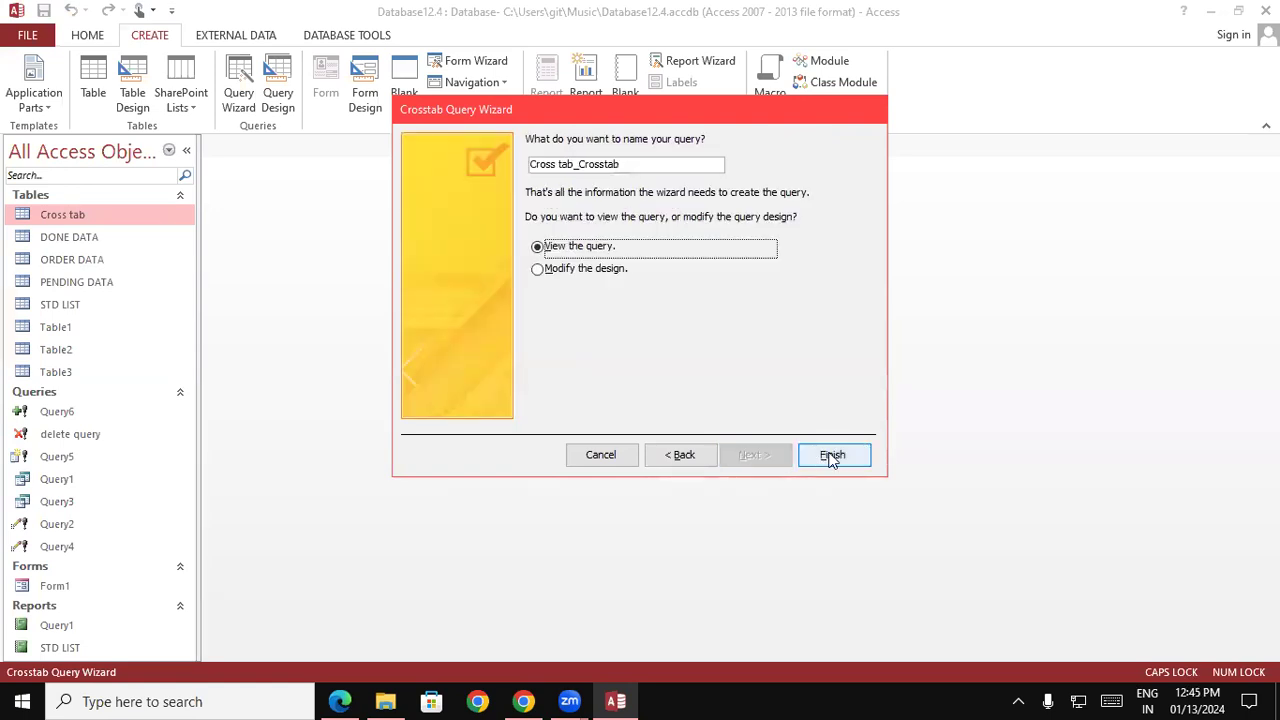
left_click(830, 456)
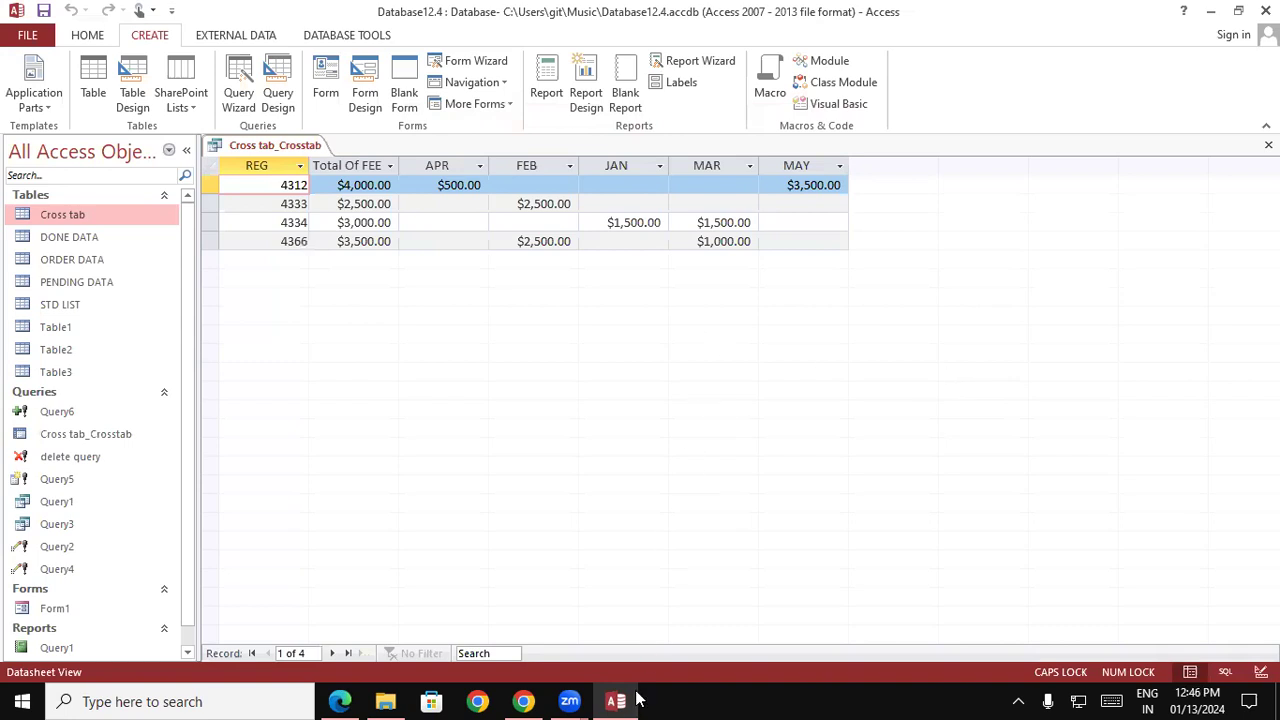
mouse_move(636, 700)
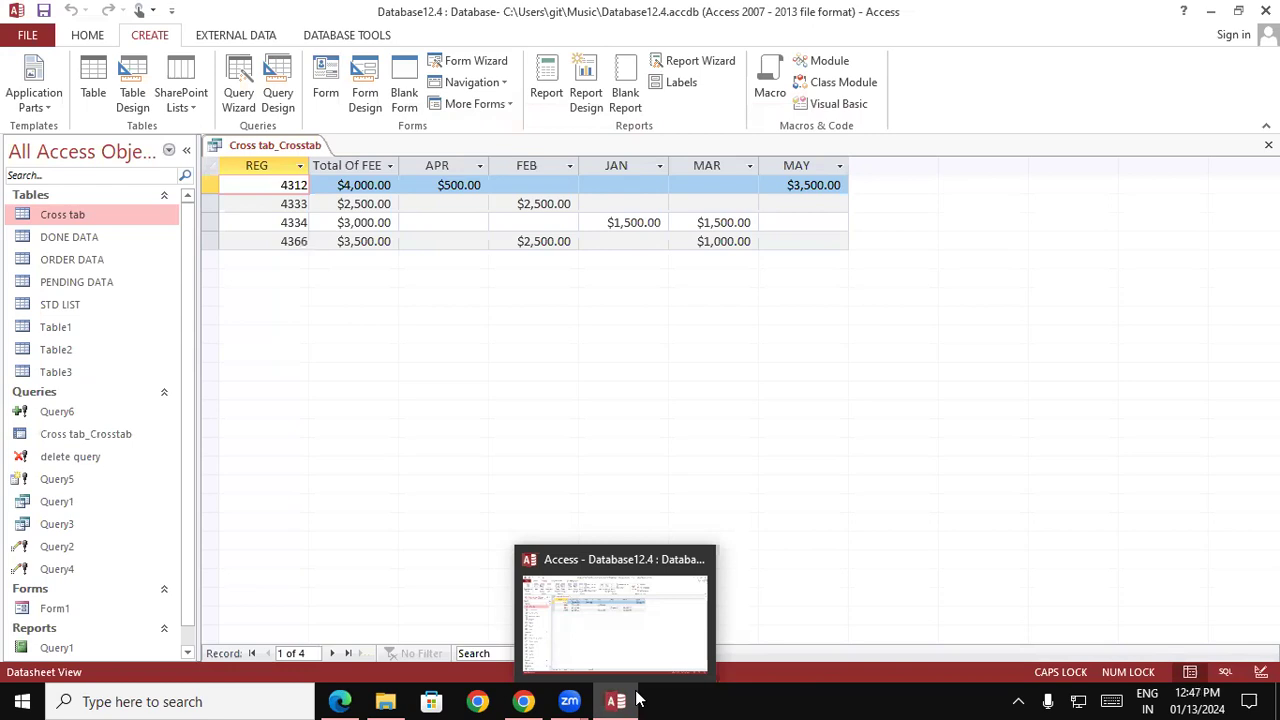
left_click(638, 700)
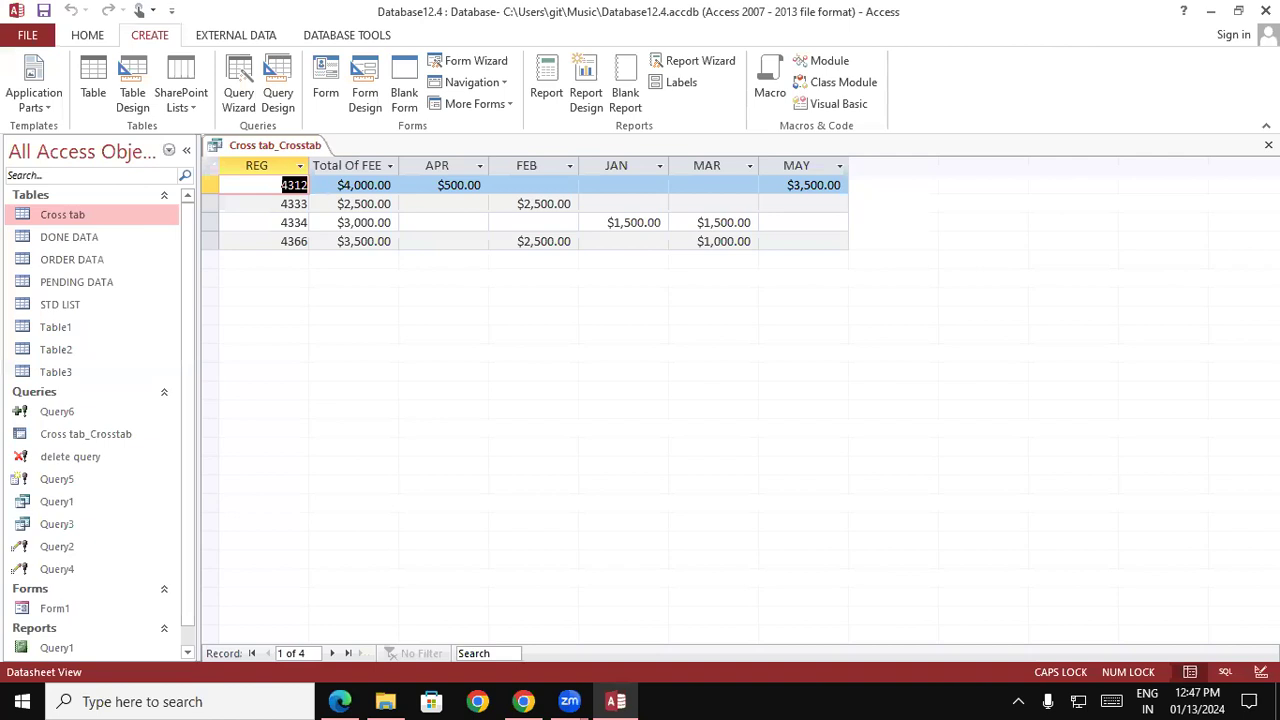
mouse_move(262, 262)
left_mouse_down()
mouse_move(346, 288)
mouse_move(374, 264)
mouse_move(386, 282)
mouse_move(444, 284)
left_mouse_up()
mouse_move(410, 266)
left_mouse_down()
mouse_move(452, 262)
mouse_move(498, 284)
mouse_move(526, 262)
mouse_move(398, 252)
mouse_move(406, 262)
left_mouse_up()
left_click_drag(246, 308, 480, 298)
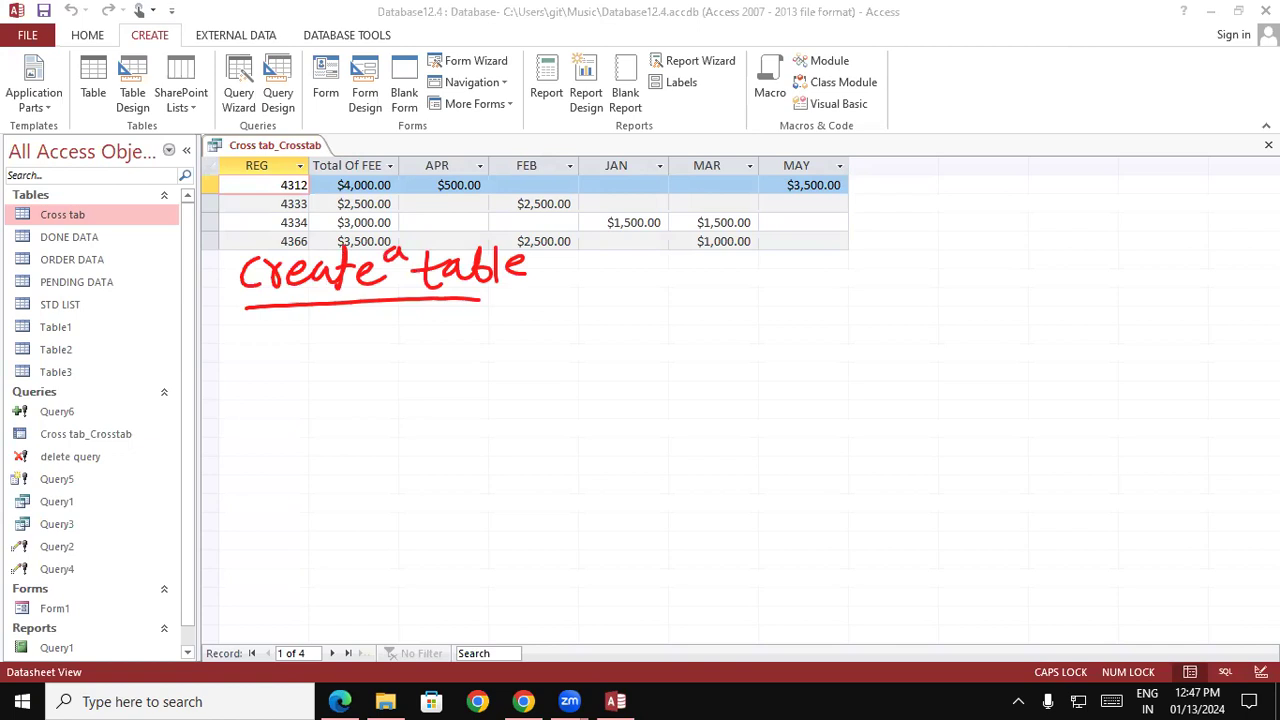
mouse_move(570, 298)
left_mouse_down()
mouse_move(572, 336)
mouse_move(596, 338)
left_mouse_up()
mouse_move(592, 312)
left_mouse_down()
mouse_move(612, 306)
mouse_move(618, 328)
left_mouse_up()
mouse_move(618, 316)
left_mouse_down()
mouse_move(630, 300)
mouse_move(620, 342)
mouse_move(654, 310)
left_mouse_up()
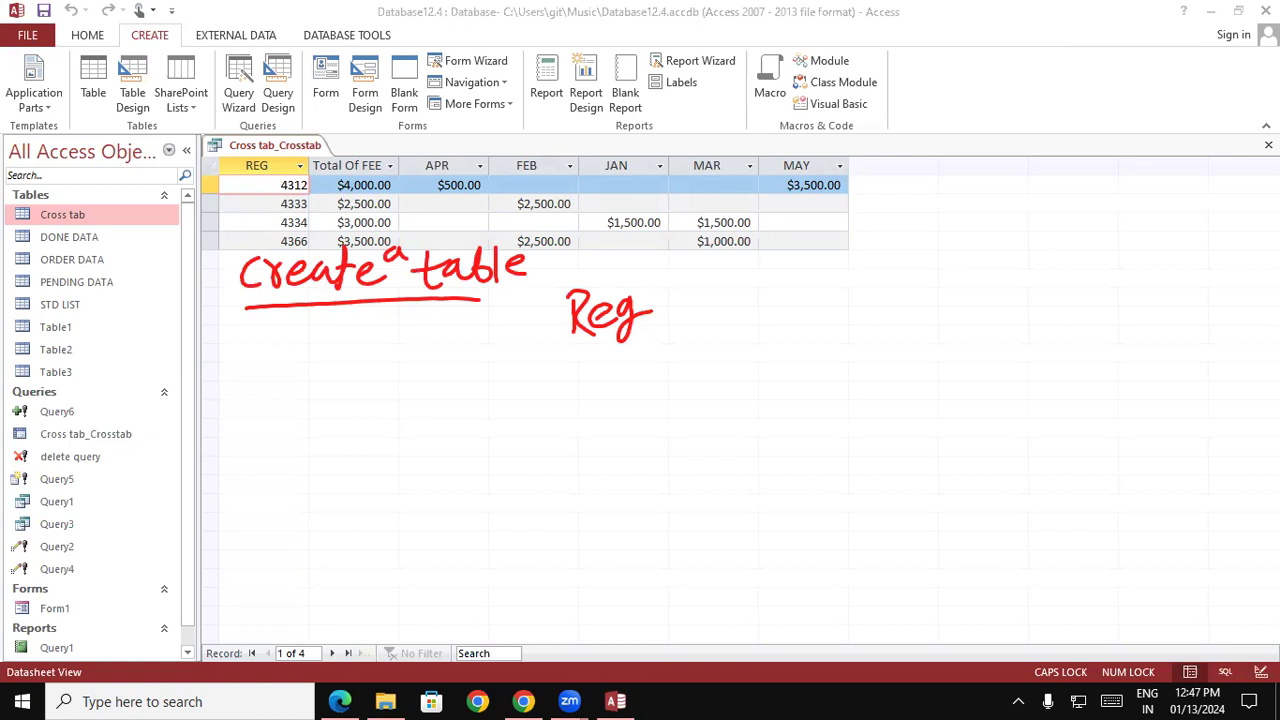
mouse_move(590, 354)
left_mouse_down()
mouse_move(569, 376)
mouse_move(612, 362)
mouse_move(636, 372)
mouse_move(648, 358)
mouse_move(674, 366)
left_mouse_up()
mouse_move(582, 391)
left_mouse_down()
mouse_move(580, 406)
mouse_move(612, 410)
mouse_move(626, 394)
mouse_move(646, 412)
left_mouse_up()
left_click_drag(660, 388, 655, 414)
mouse_move(652, 398)
left_mouse_down()
mouse_move(675, 388)
mouse_move(688, 414)
left_mouse_up()
mouse_move(608, 434)
left_mouse_down()
mouse_move(609, 474)
mouse_move(632, 432)
left_mouse_up()
mouse_move(604, 452)
left_mouse_down()
mouse_move(655, 466)
mouse_move(742, 450)
mouse_move(816, 462)
mouse_move(866, 436)
left_mouse_up()
mouse_move(702, 398)
left_mouse_down()
mouse_move(774, 404)
mouse_move(828, 380)
mouse_move(814, 414)
left_mouse_up()
mouse_move(700, 360)
left_mouse_down()
mouse_move(764, 366)
mouse_move(824, 338)
left_mouse_up()
left_click_drag(799, 340, 799, 374)
left_click_drag(666, 310, 724, 298)
mouse_move(748, 318)
left_mouse_down()
mouse_move(748, 286)
mouse_move(772, 306)
mouse_move(776, 286)
left_mouse_up()
mouse_move(782, 292)
left_mouse_down()
mouse_move(792, 312)
mouse_move(800, 292)
mouse_move(806, 312)
left_mouse_up()
mouse_move(812, 312)
left_mouse_down()
mouse_move(822, 296)
mouse_move(836, 312)
left_mouse_up()
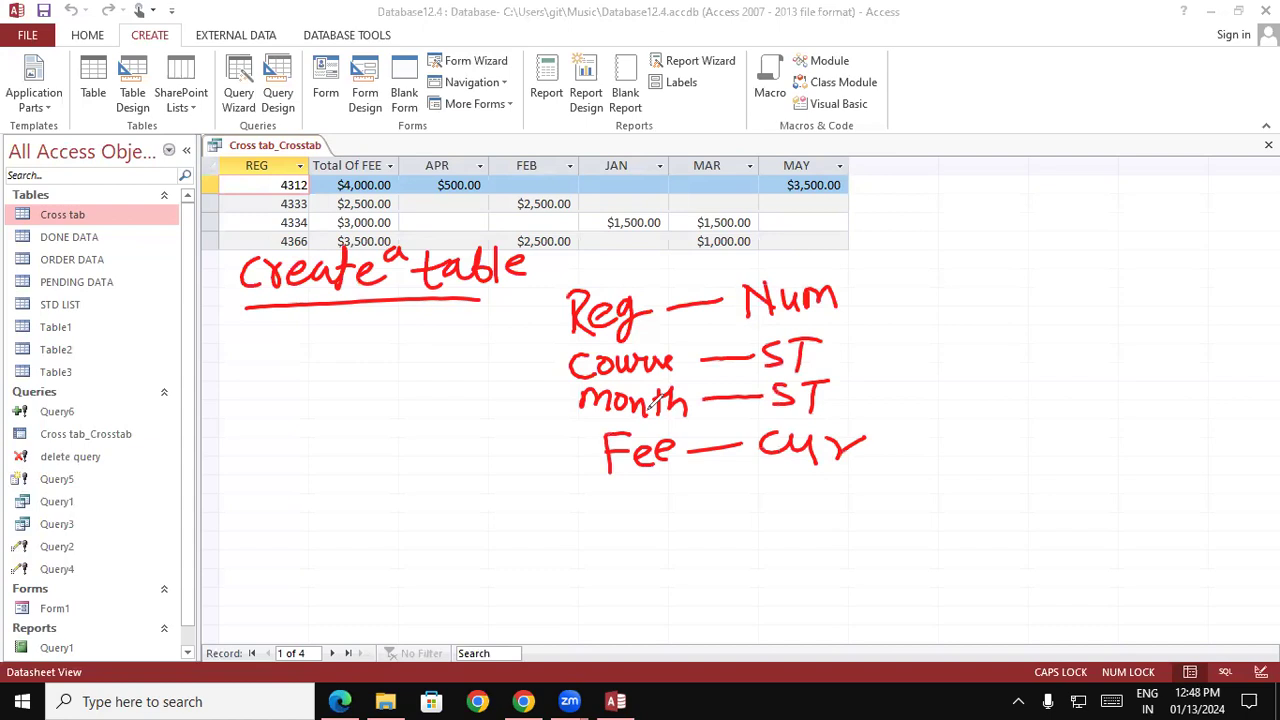
mouse_move(202, 472)
left_mouse_down()
mouse_move(658, 483)
mouse_move(1120, 470)
mouse_move(1278, 495)
left_mouse_up()
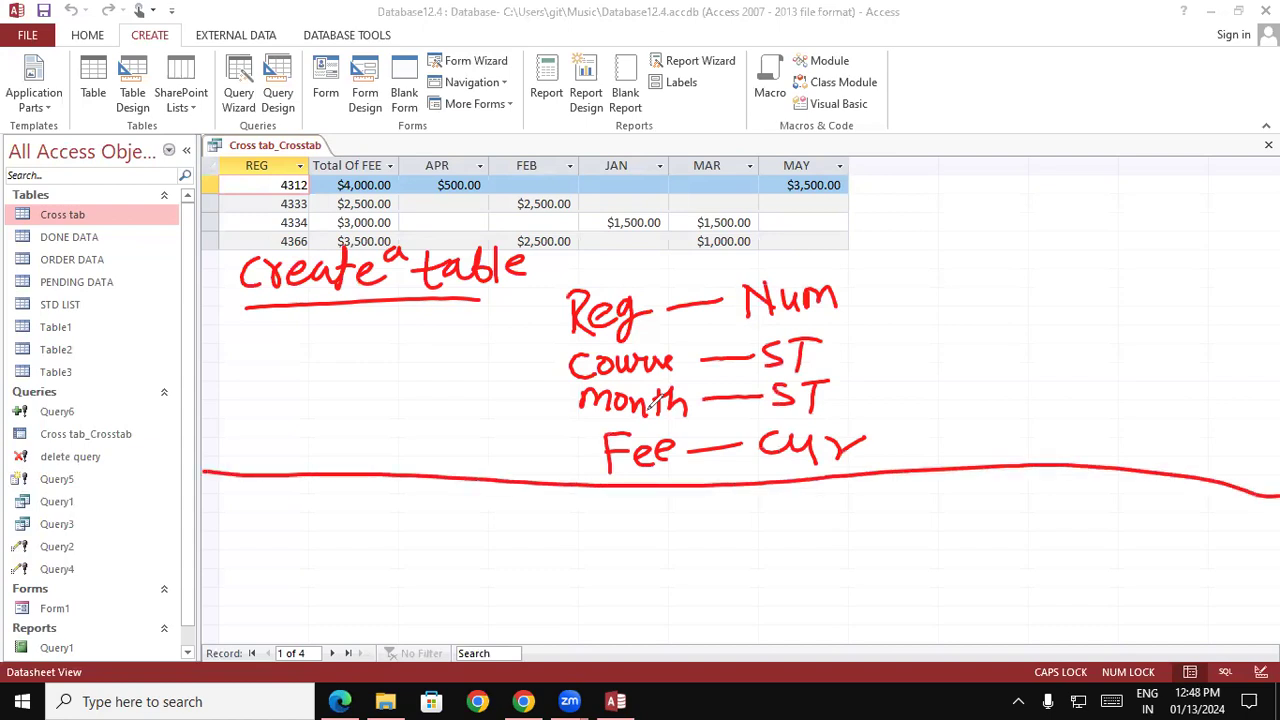